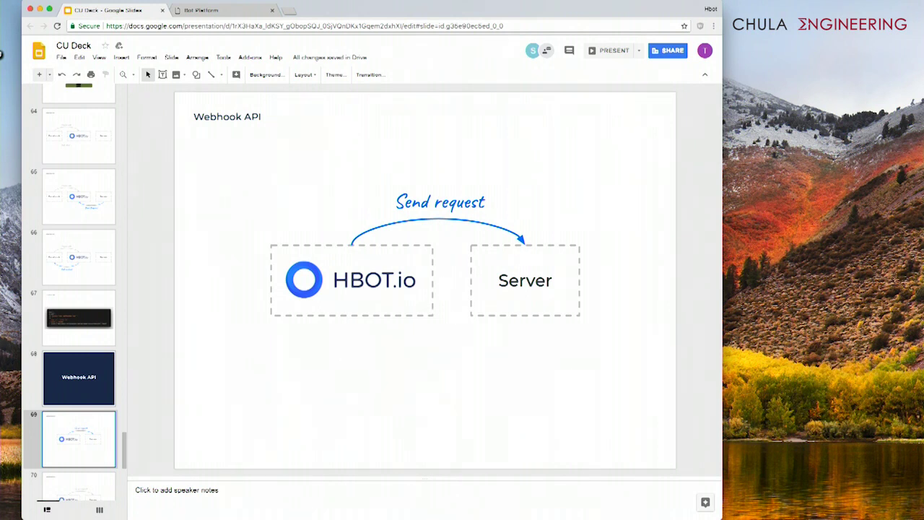
# Step through the Webhook API slides up to slide 73, the Welcome Message example
pyautogui.press('Down')
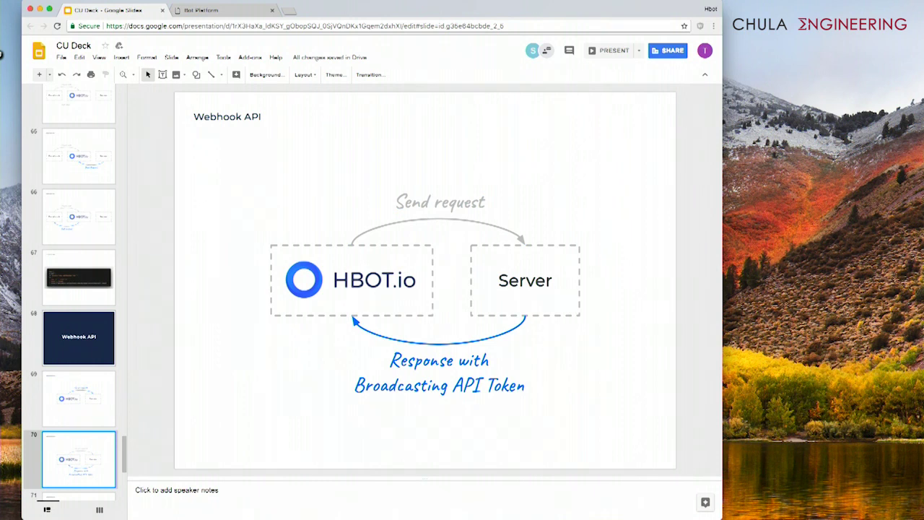
pyautogui.press('Down')
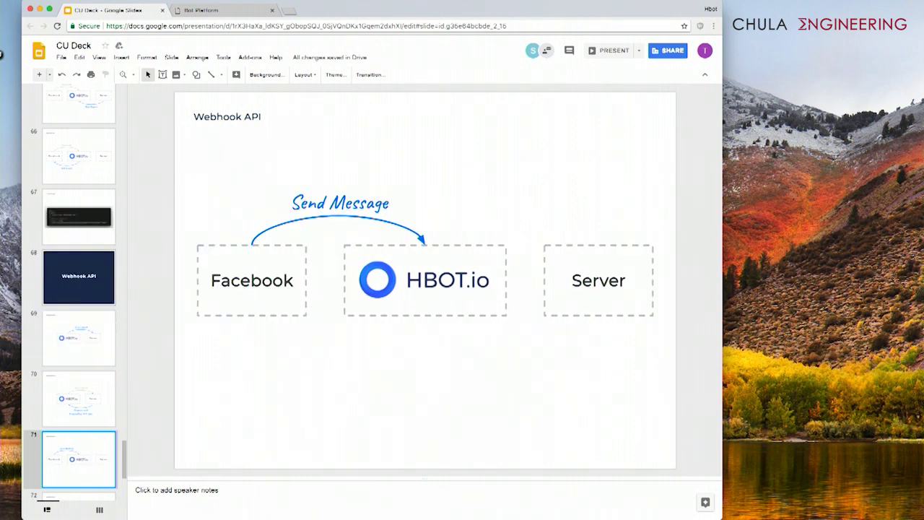
pyautogui.press('Down')
pyautogui.press('Down')
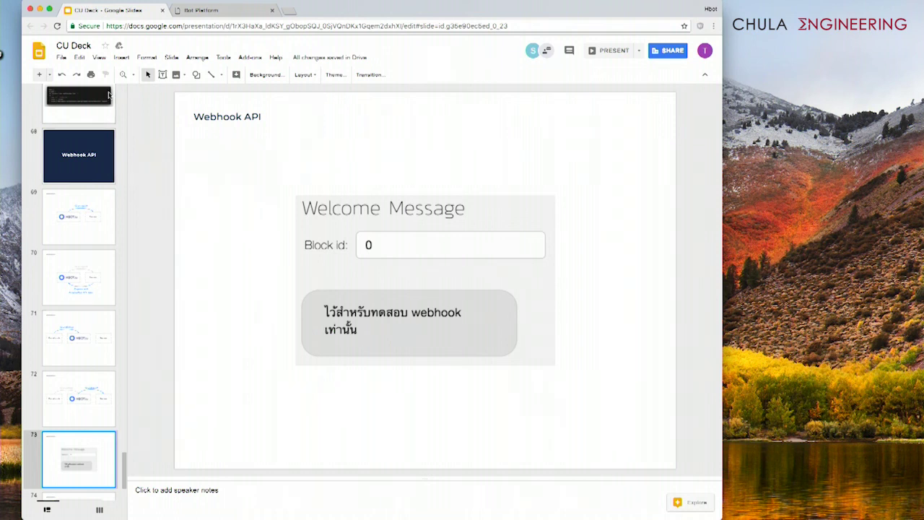
pyautogui.click(225, 13)
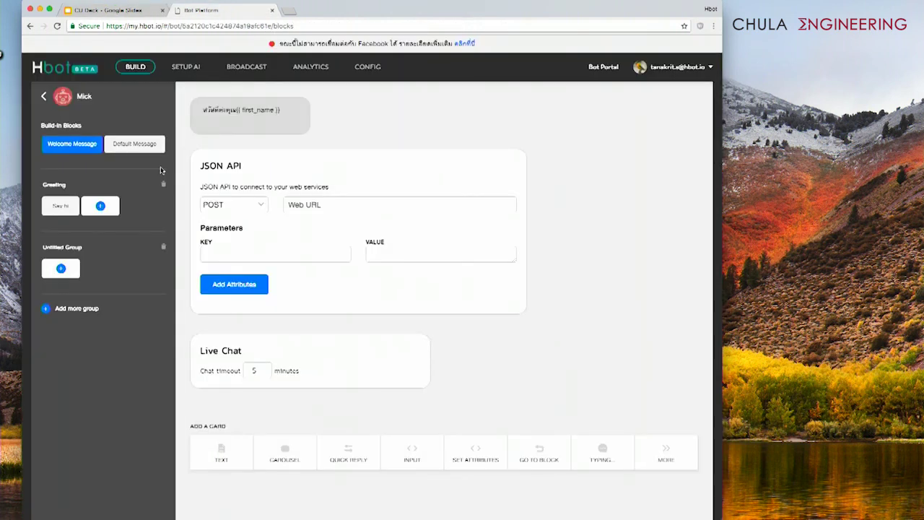
pyautogui.click(363, 67)
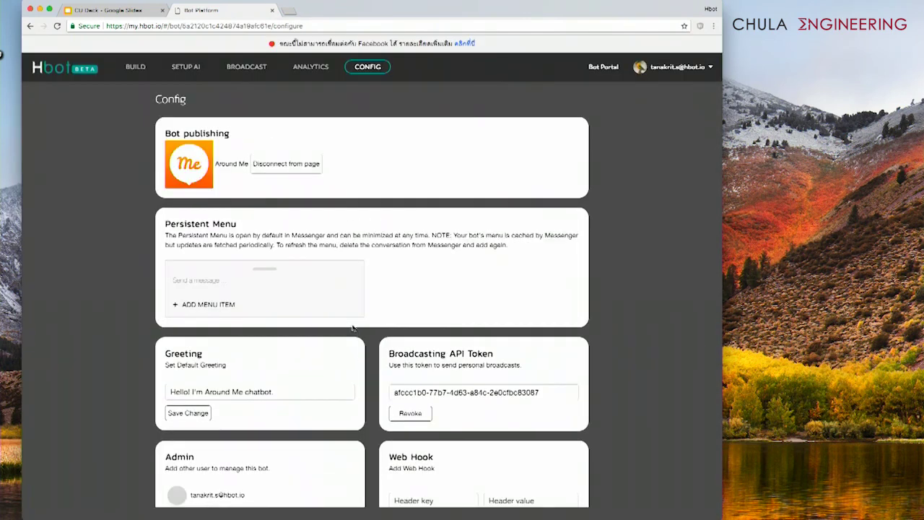
pyautogui.scroll(-2, 347, 363)
pyautogui.scroll(-3, 347, 363)
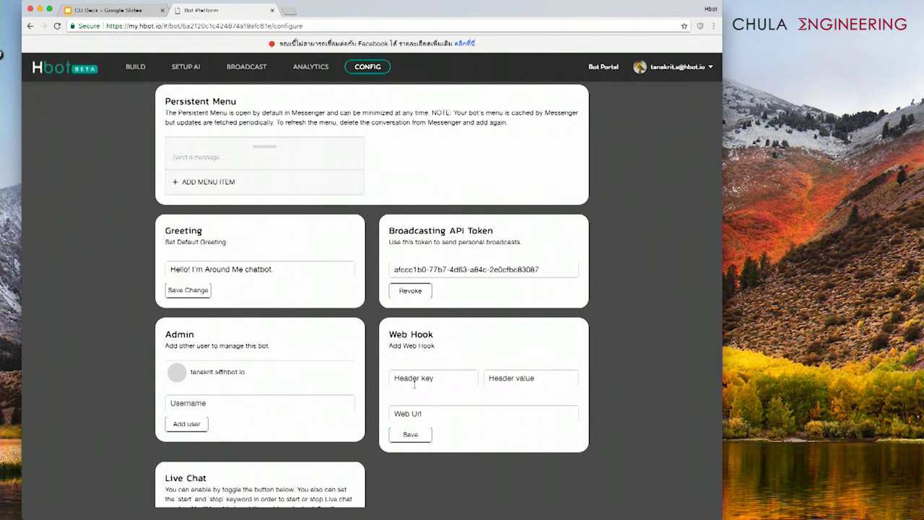
pyautogui.click(431, 415)
pyautogui.scroll(-2, 463, 435)
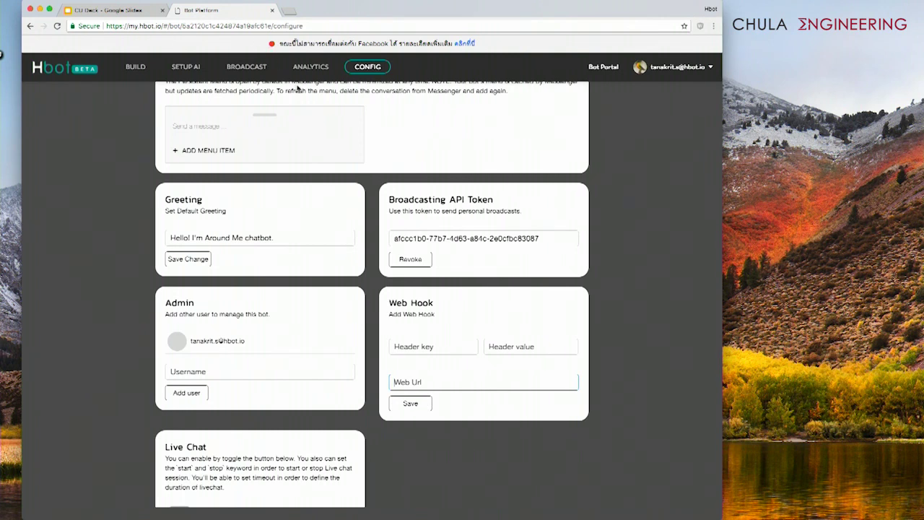
pyautogui.write('http://www.hbot.io/cu')
# Select the Broadcasting API Token value in the bot configuration
pyautogui.scroll(3, 192, 114)
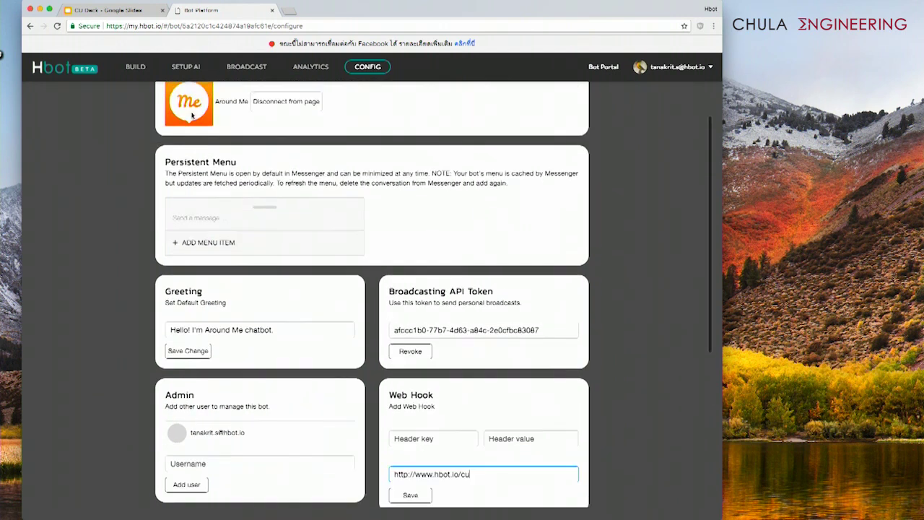
pyautogui.scroll(-3, 205, 282)
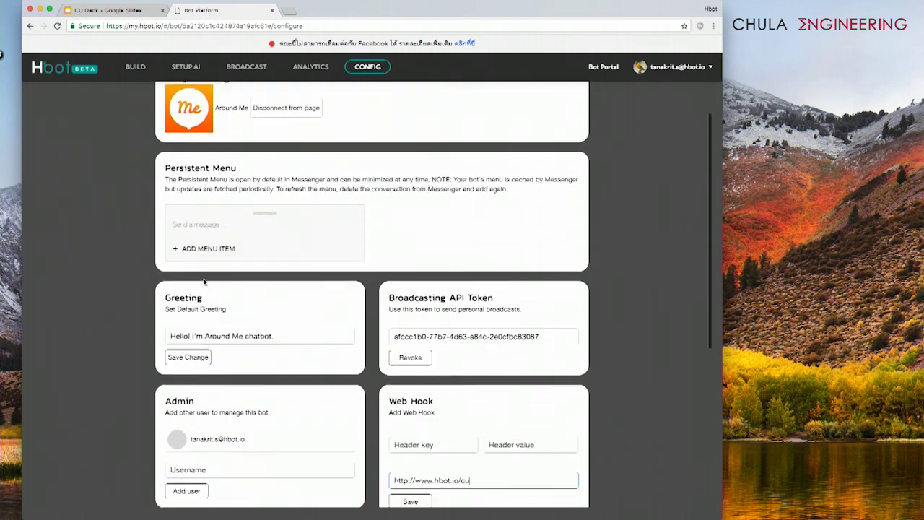
pyautogui.click(453, 281)
pyautogui.scroll(1, 486, 302)
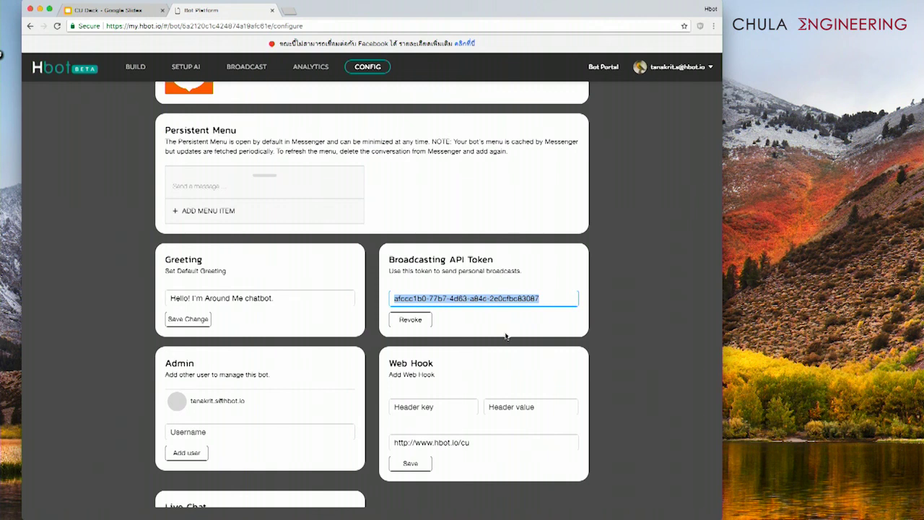
pyautogui.scroll(-2, 505, 337)
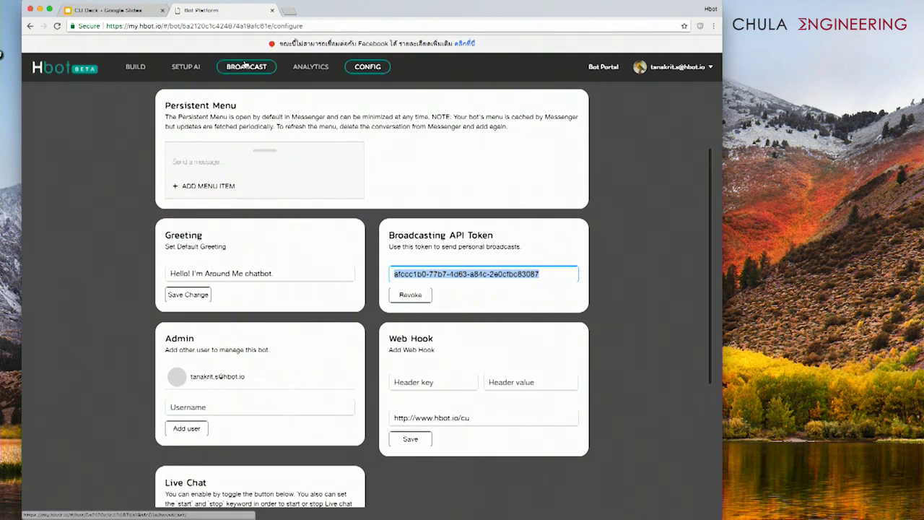
# Switch back to the CU Deck presentation and show slide 74 with the Webhook API JSON example
pyautogui.click(145, 11)
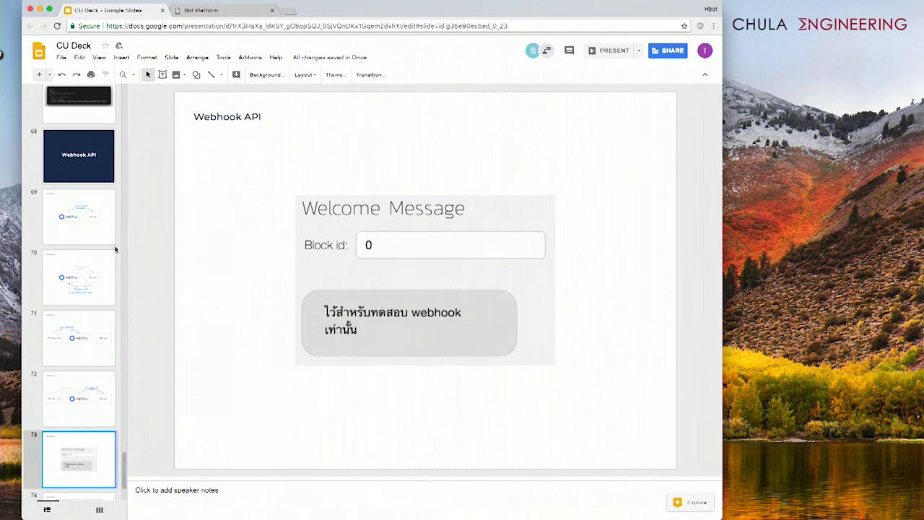
pyautogui.scroll(-3, 87, 428)
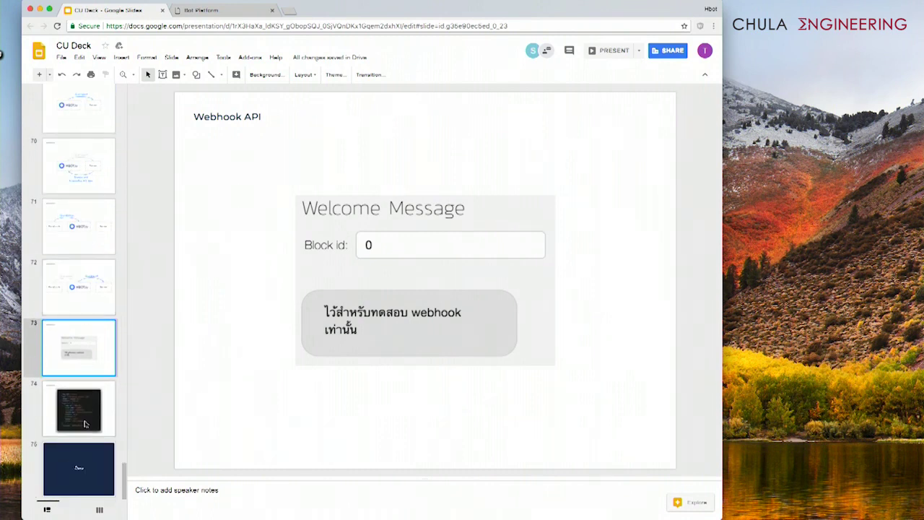
pyautogui.click(85, 424)
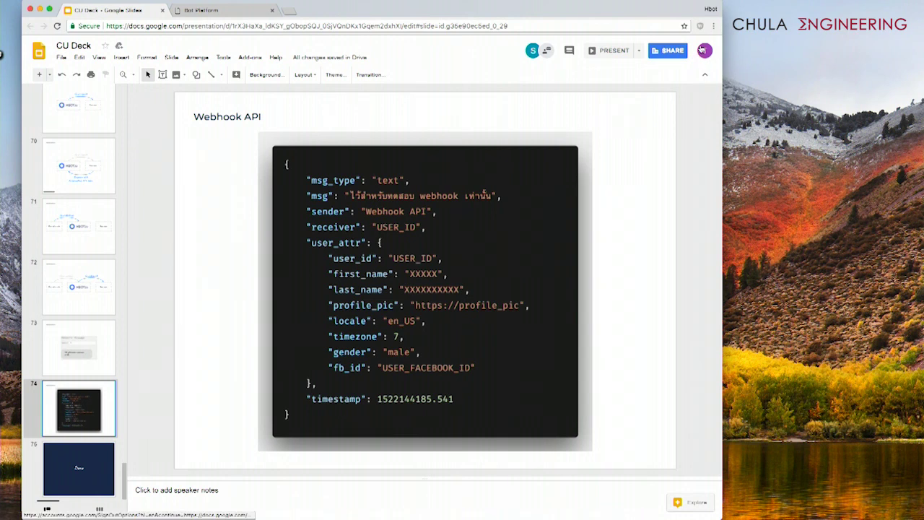
pyautogui.click(706, 11)
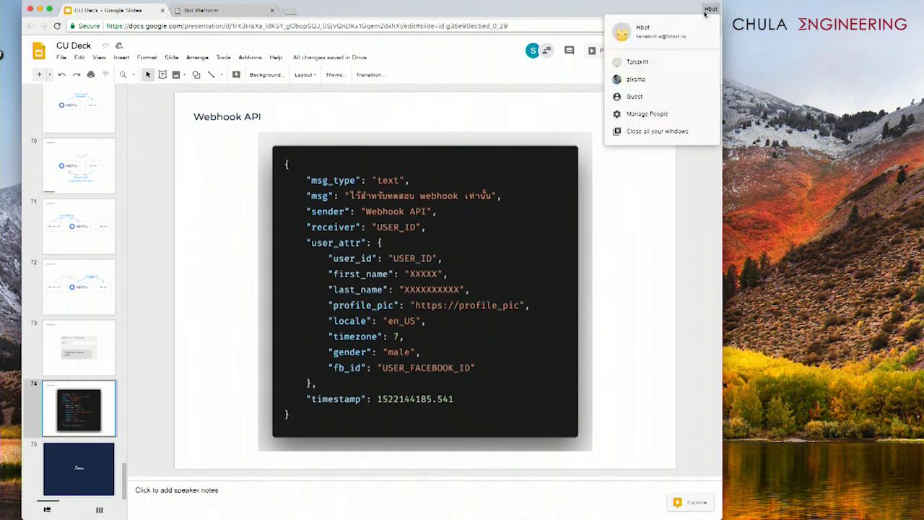
pyautogui.click(676, 65)
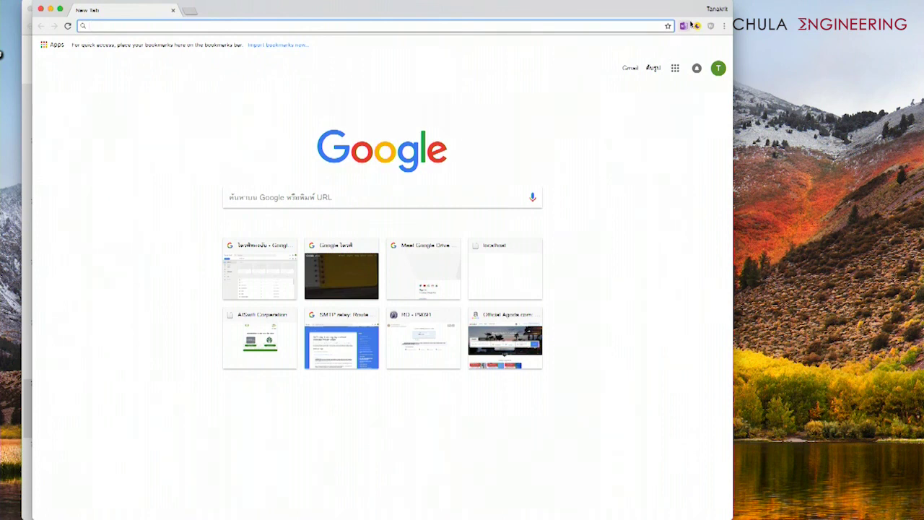
pyautogui.click(712, 11)
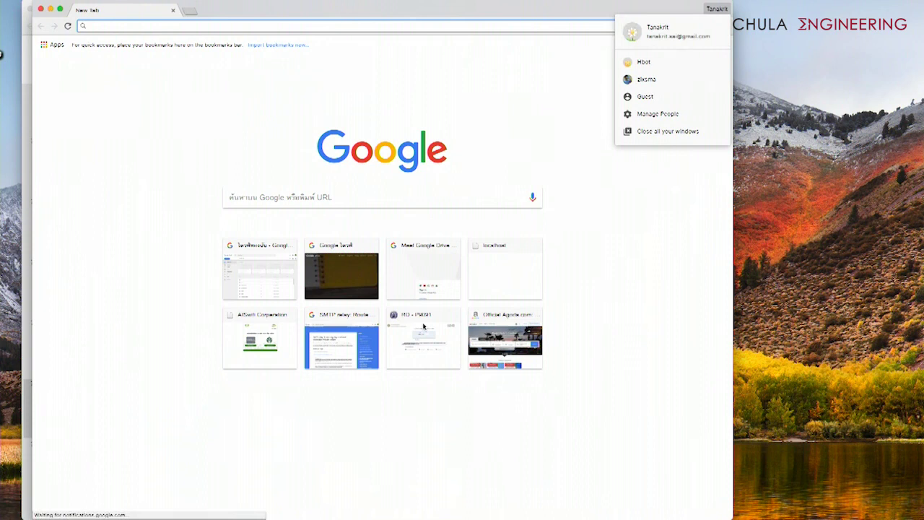
pyautogui.moveTo(681, 516)
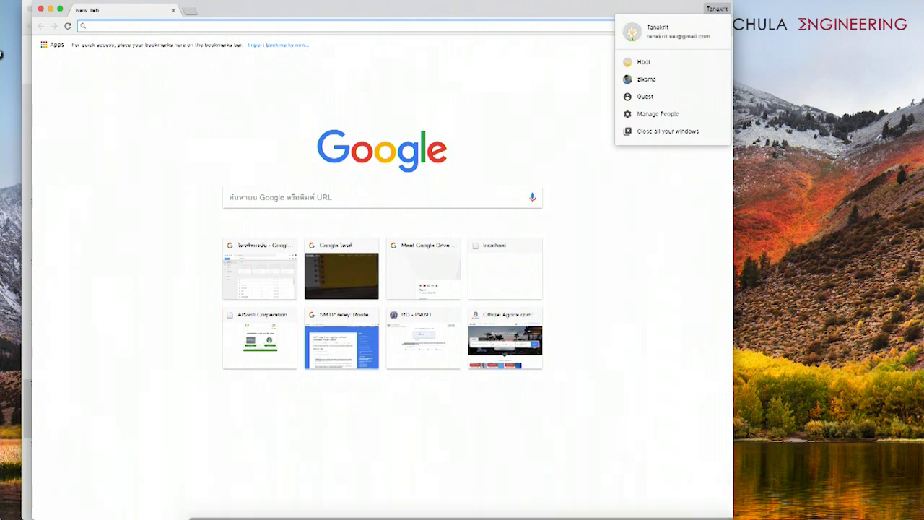
# Bring the LINE Developers window into view and browse the channel settings down to the bot's QR code
pyautogui.click(2, 53)
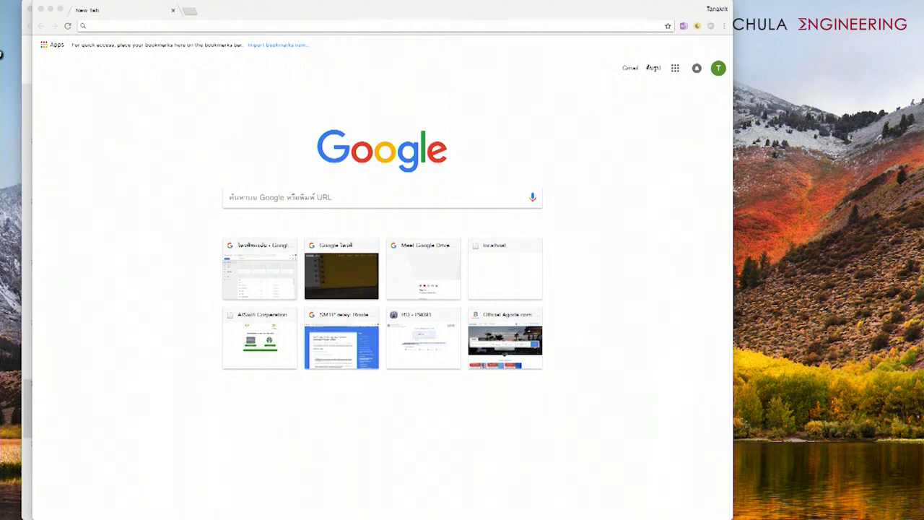
pyautogui.moveTo(2, 53); pyautogui.dragTo(354, 94)
pyautogui.scroll(-5, 354, 301)
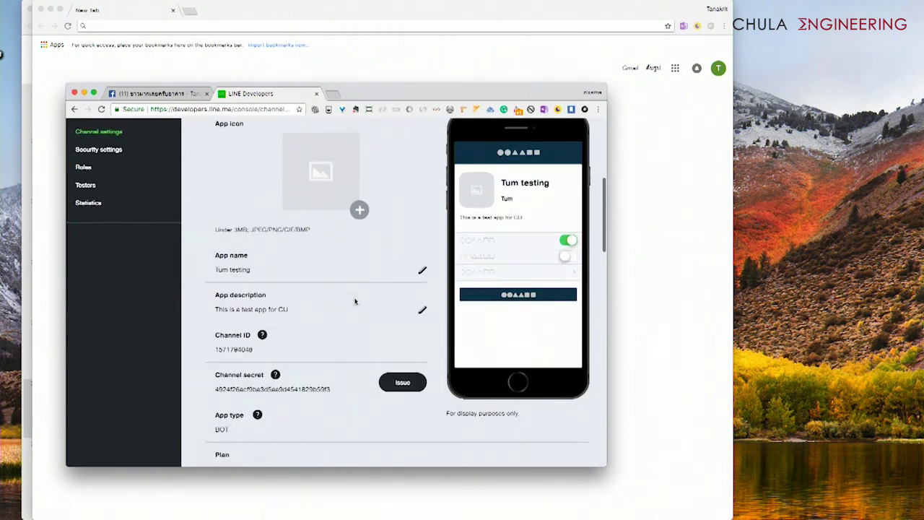
pyautogui.scroll(-10, 354, 301)
pyautogui.scroll(-10, 354, 301)
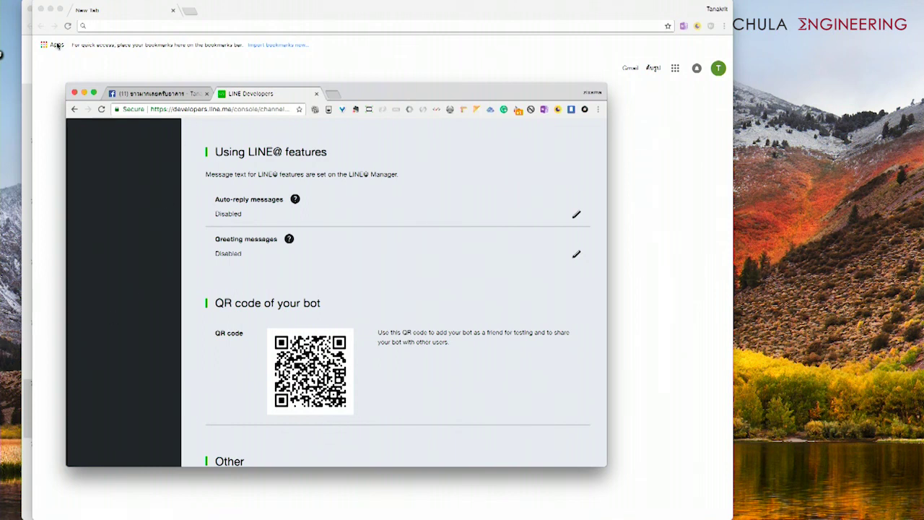
# Close the Facebook tab and the blank browser window, and return to the CU Deck presentation
pyautogui.click(207, 94)
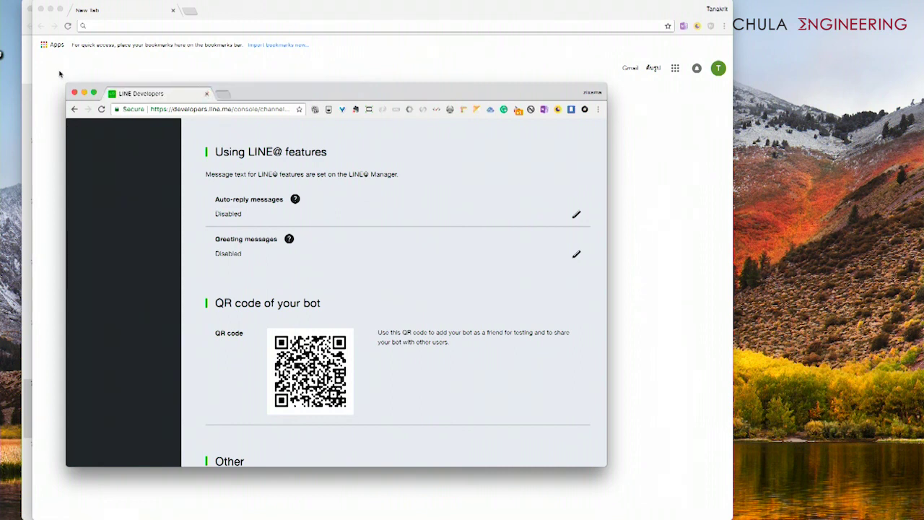
pyautogui.click(39, 8)
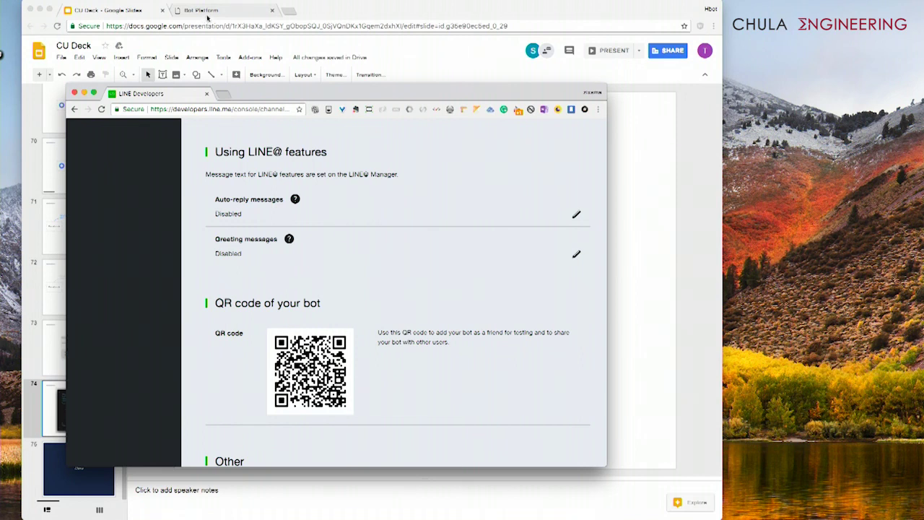
pyautogui.click(312, 11)
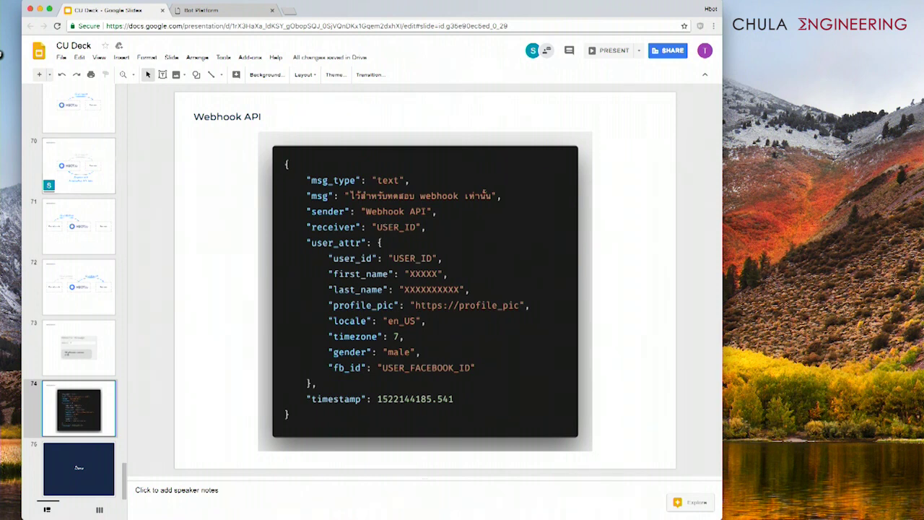
pyautogui.hotkey('ctrl', 'Up')
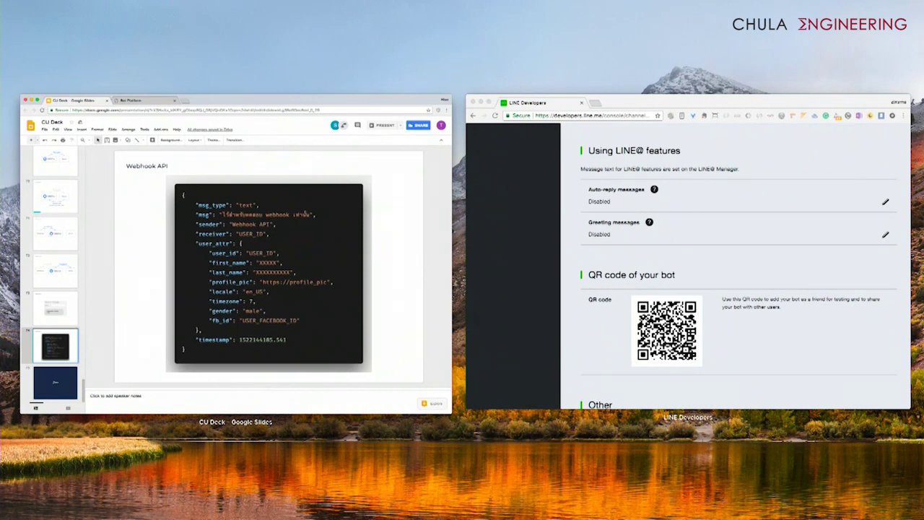
pyautogui.hotkey('ctrl', 'Up')
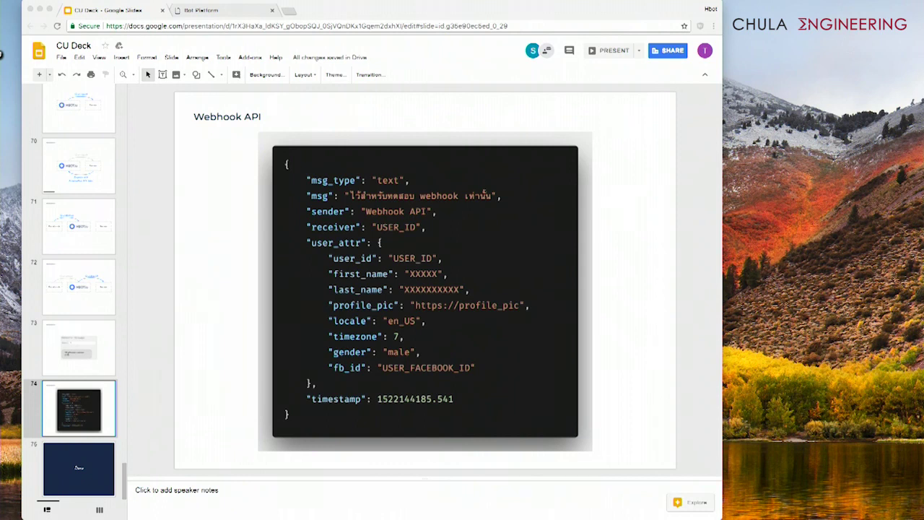
# Switch to the Bot Platform and open the bot's Welcome Message block for building
pyautogui.click(219, 13)
pyautogui.click(135, 66)
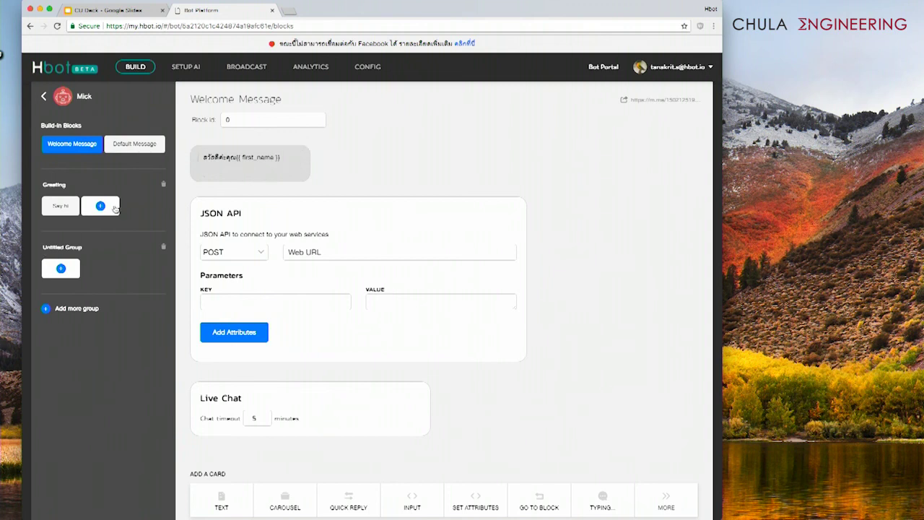
pyautogui.hotkey('ctrl', 'Up')
pyautogui.hotkey('ctrl', 'Up')
pyautogui.scroll(3, 392, 324)
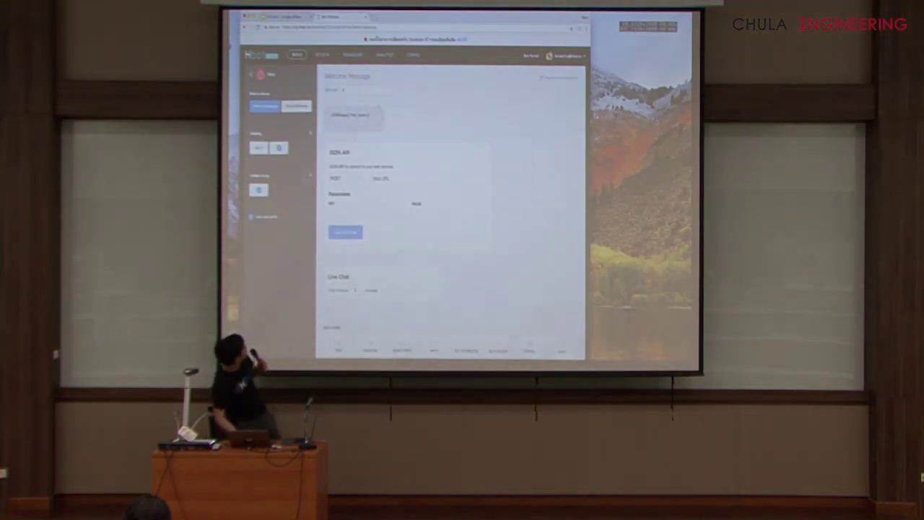
# Replace the Welcome Message's JSON API and Live Chat cards with a carousel of three cards
pyautogui.click(491, 147)
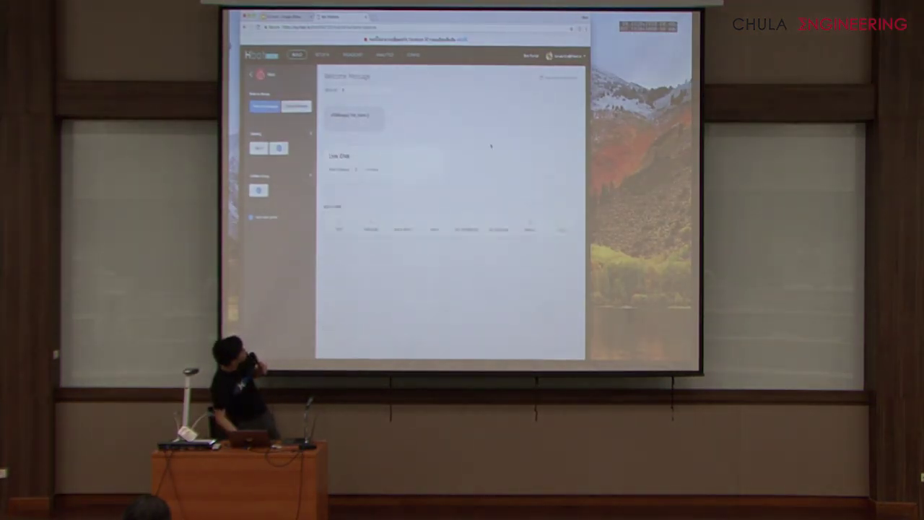
pyautogui.click(447, 149)
pyautogui.click(383, 180)
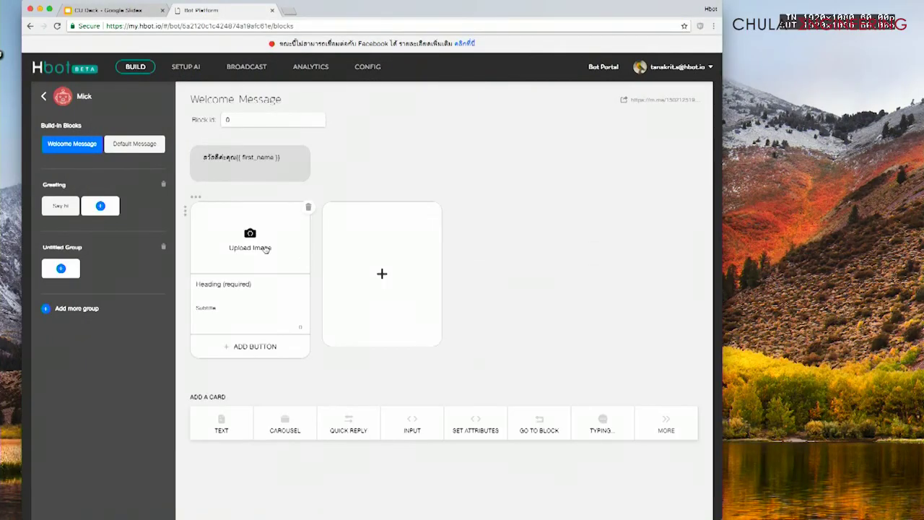
pyautogui.click(380, 295)
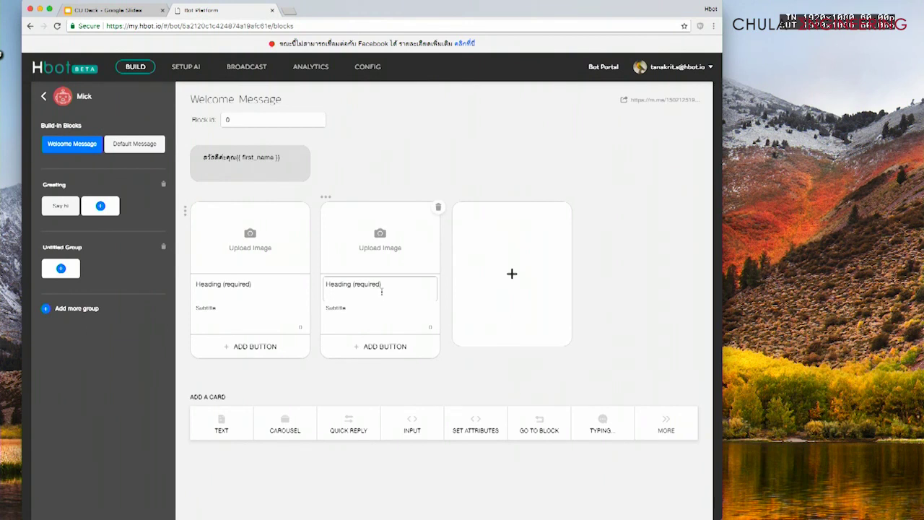
pyautogui.click(484, 283)
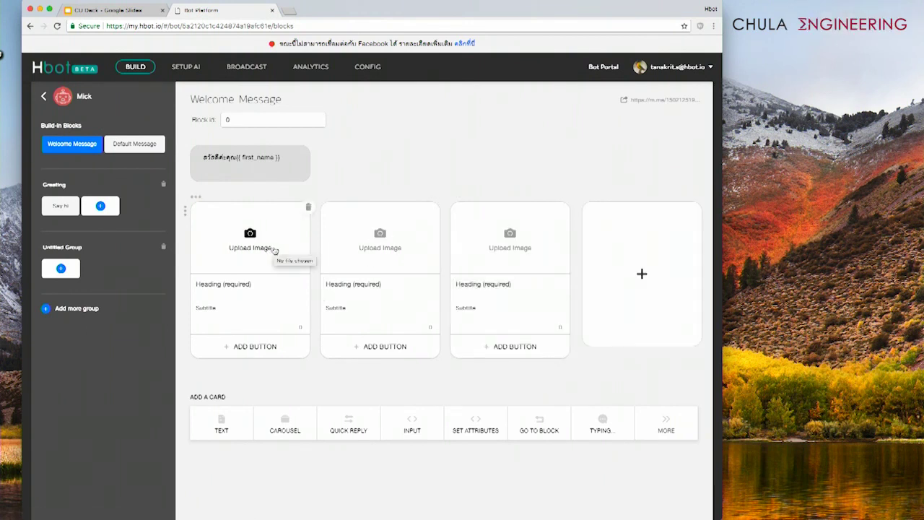
# Try adding a button to the first carousel card that links to the Say hi block
pyautogui.click(231, 283)
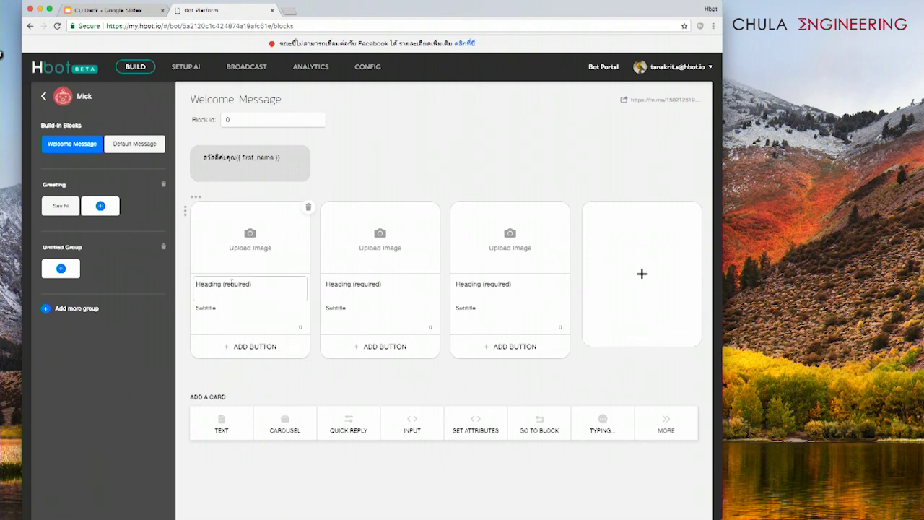
pyautogui.click(224, 309)
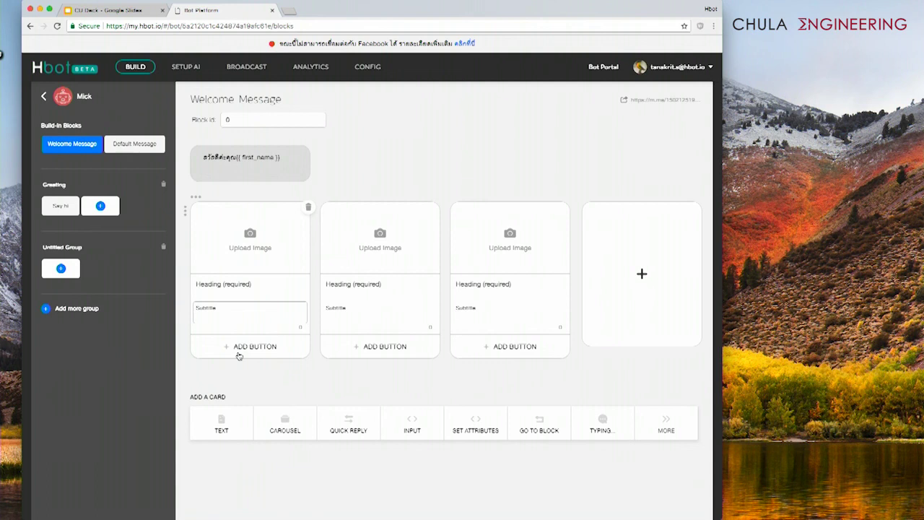
pyautogui.click(241, 351)
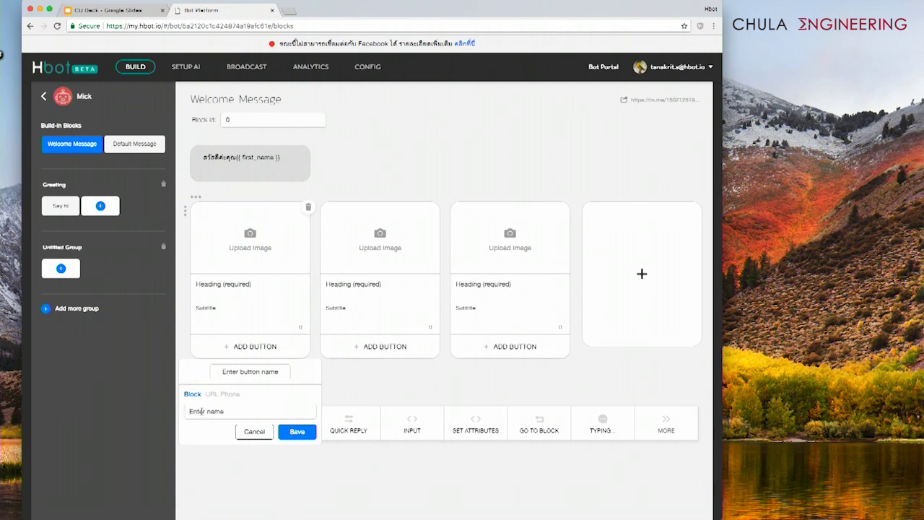
pyautogui.click(191, 410)
pyautogui.write('Say')
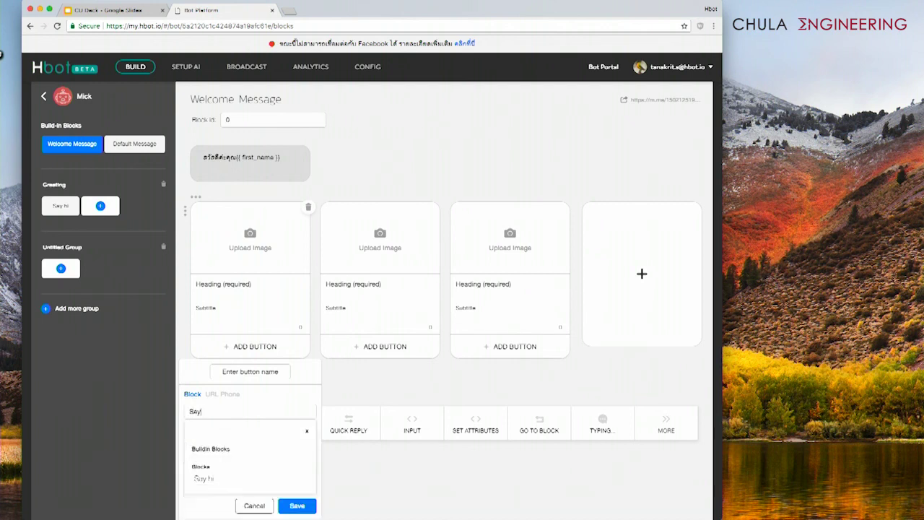
pyautogui.click(208, 479)
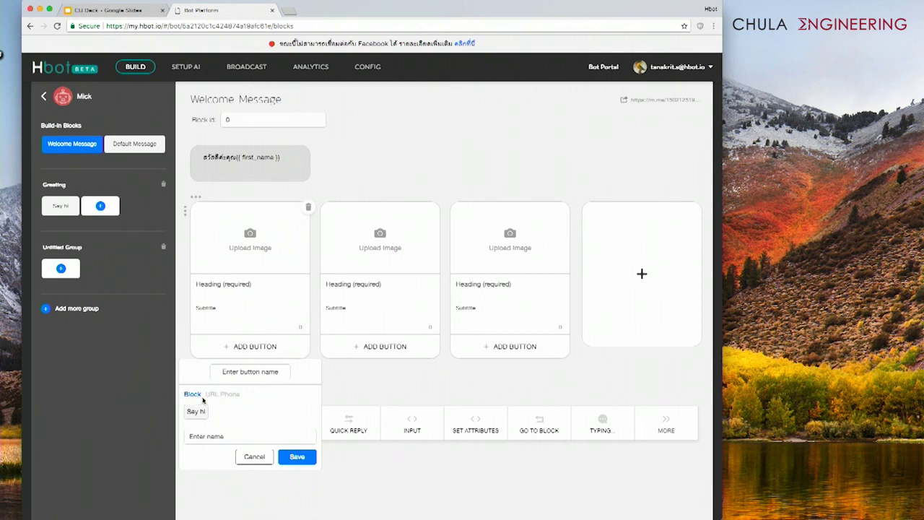
# Examine the URL and Phone options for the first card's button, return to the Block option and discard the button
pyautogui.click(212, 396)
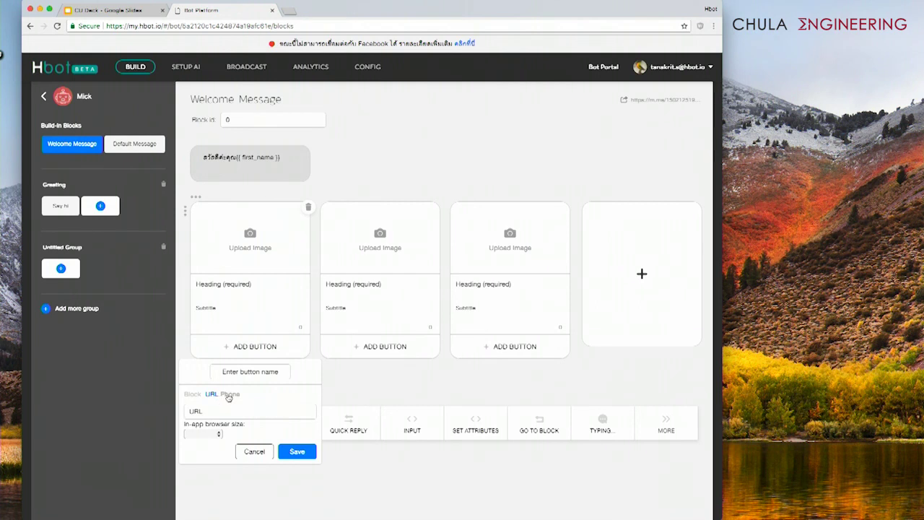
pyautogui.click(228, 394)
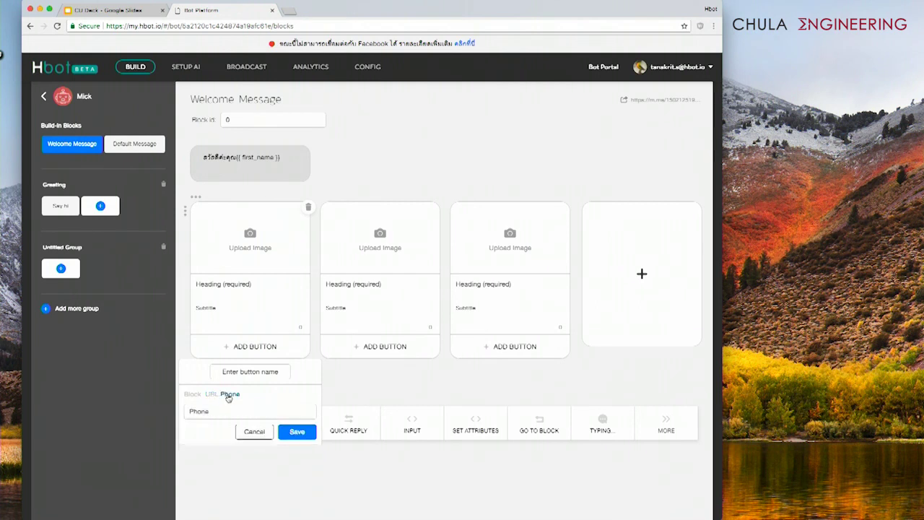
pyautogui.click(190, 396)
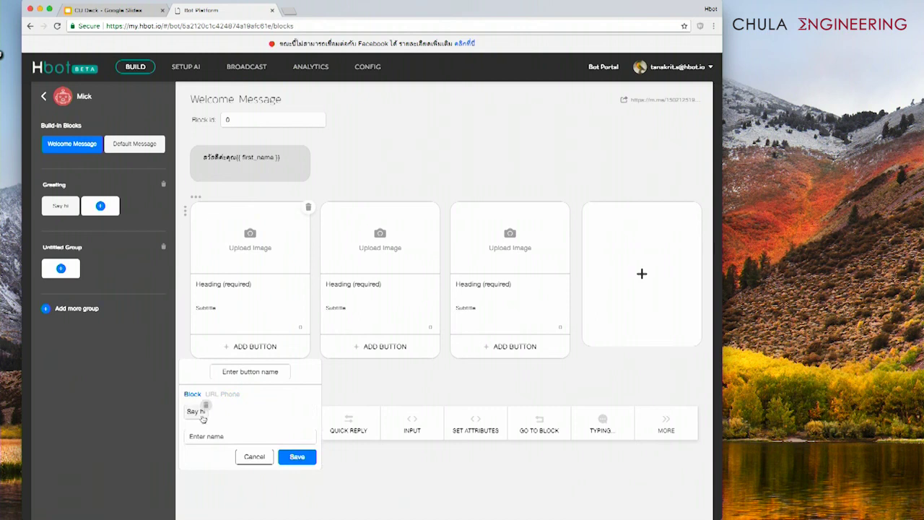
pyautogui.click(254, 457)
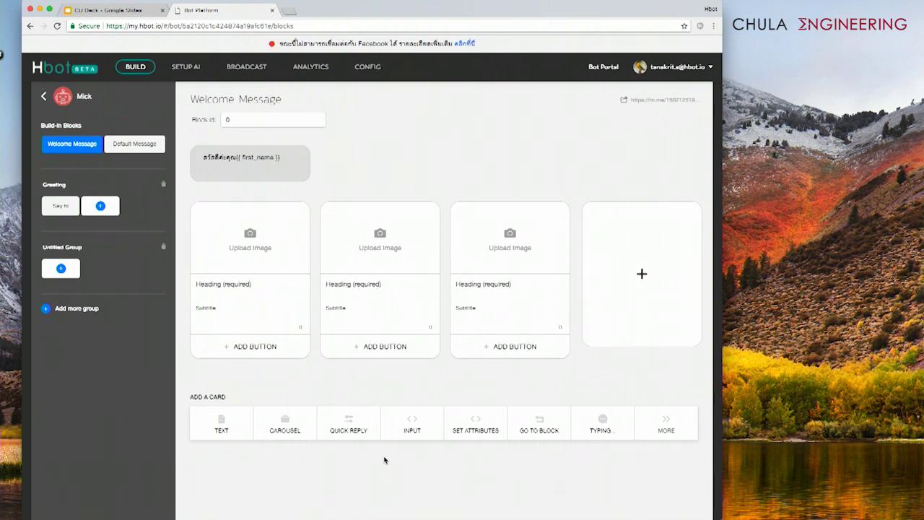
# Open the bot's AI setup and add the Say hi block to the replies of the hi rule
pyautogui.click(192, 70)
pyautogui.click(255, 177)
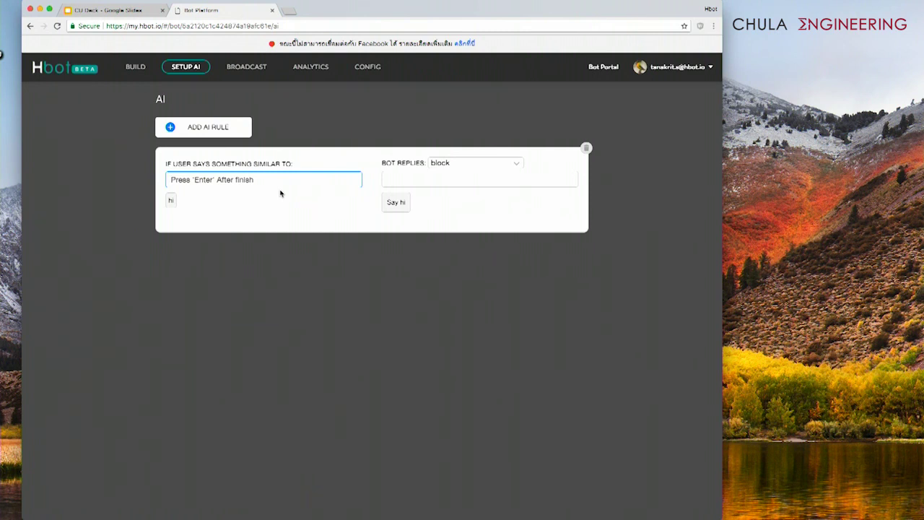
pyautogui.click(407, 180)
pyautogui.click(439, 166)
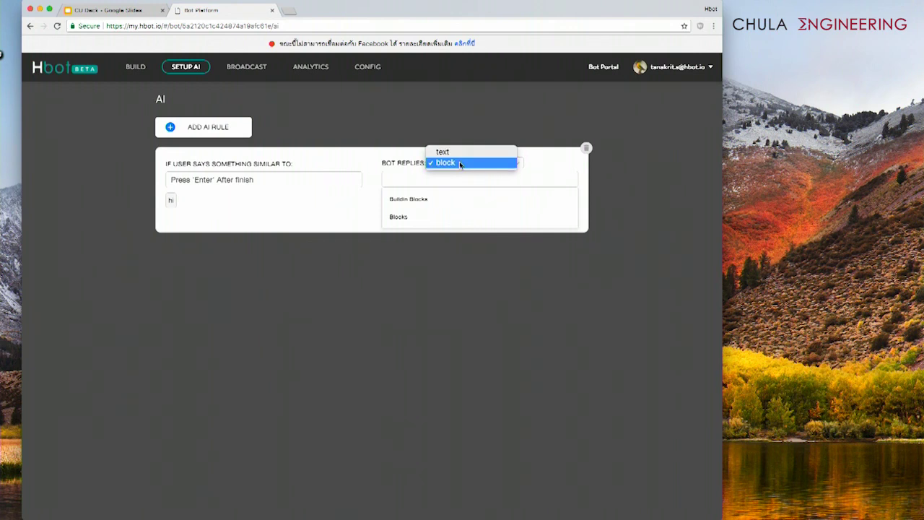
pyautogui.click(460, 163)
pyautogui.click(441, 177)
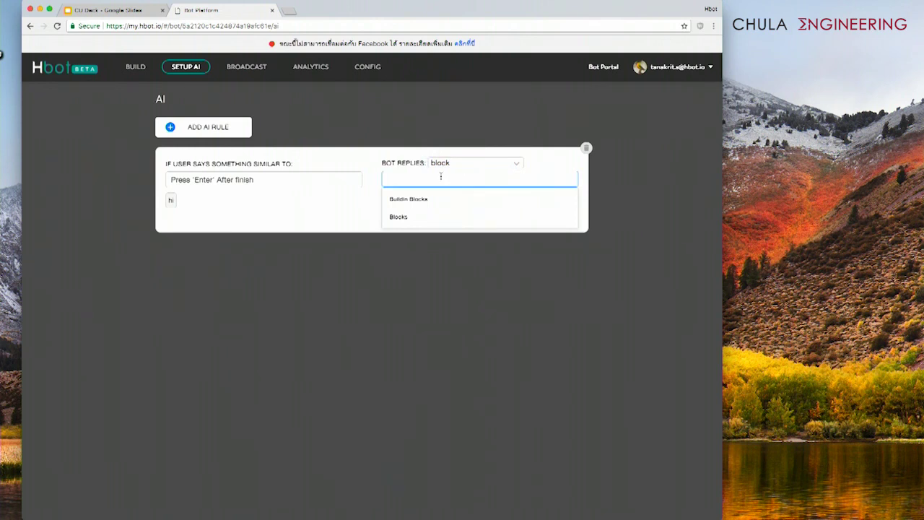
pyautogui.write('say')
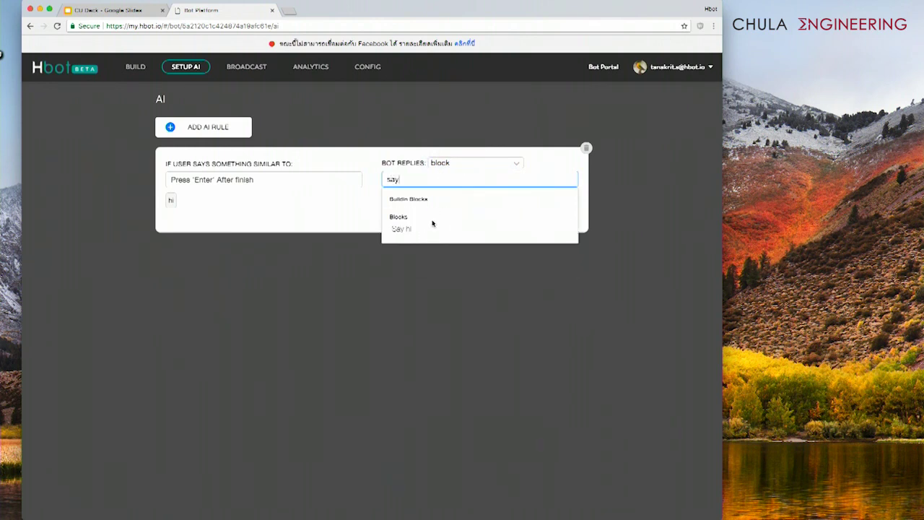
pyautogui.click(433, 226)
# Add สวัสดี as another trigger phrase for the hi rule
pyautogui.click(280, 182)
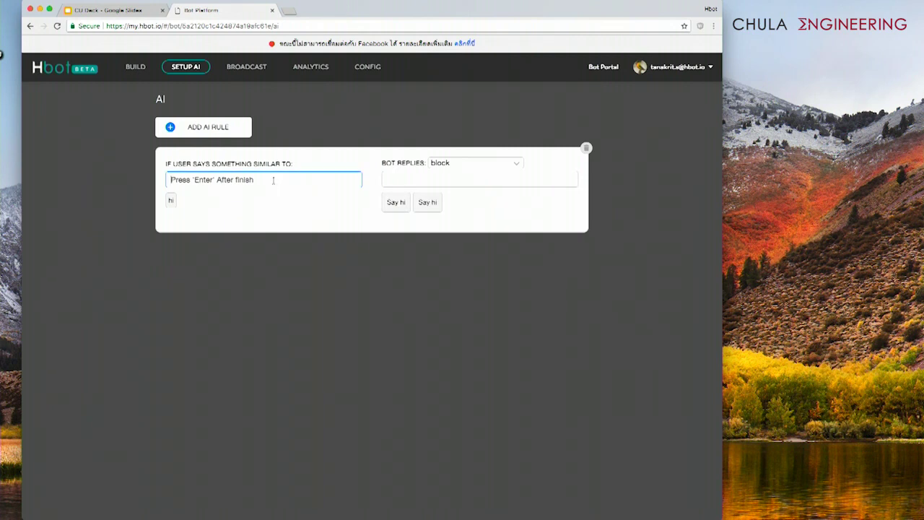
pyautogui.write('สวัสดี')
pyautogui.press('Return')
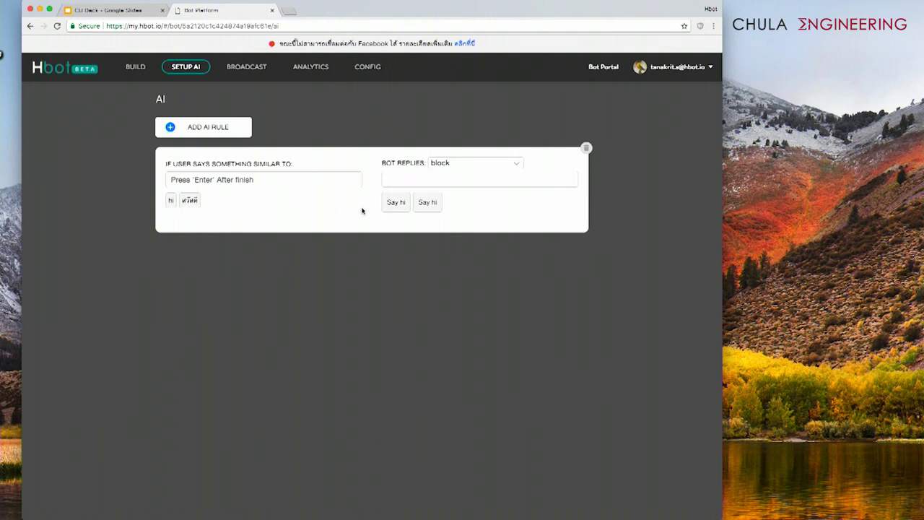
# Remove the duplicate Say hi reply from the hi rule and add two blank AI rules
pyautogui.moveTo(426, 200)
pyautogui.click(439, 194)
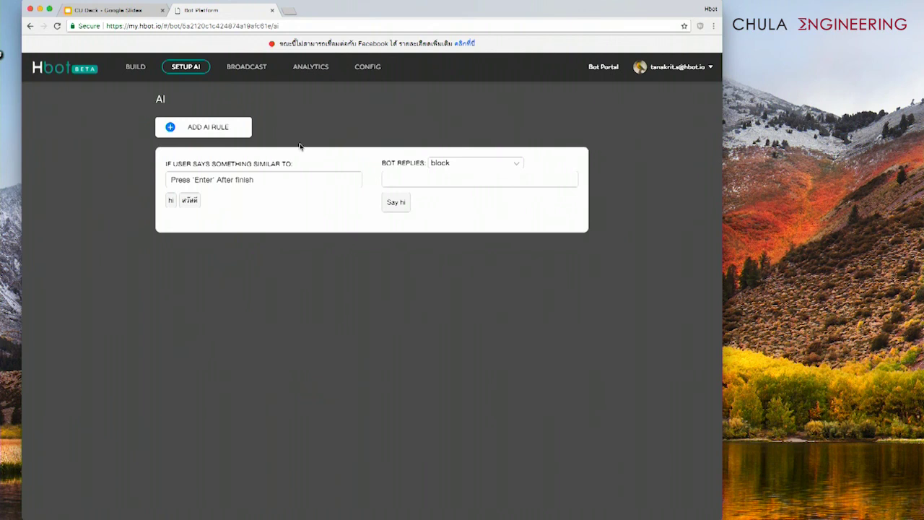
pyautogui.click(220, 127)
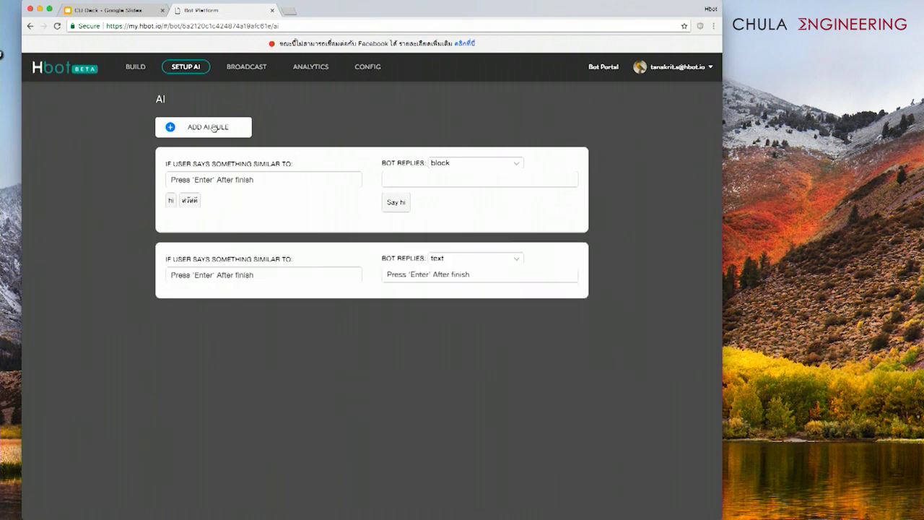
pyautogui.click(214, 128)
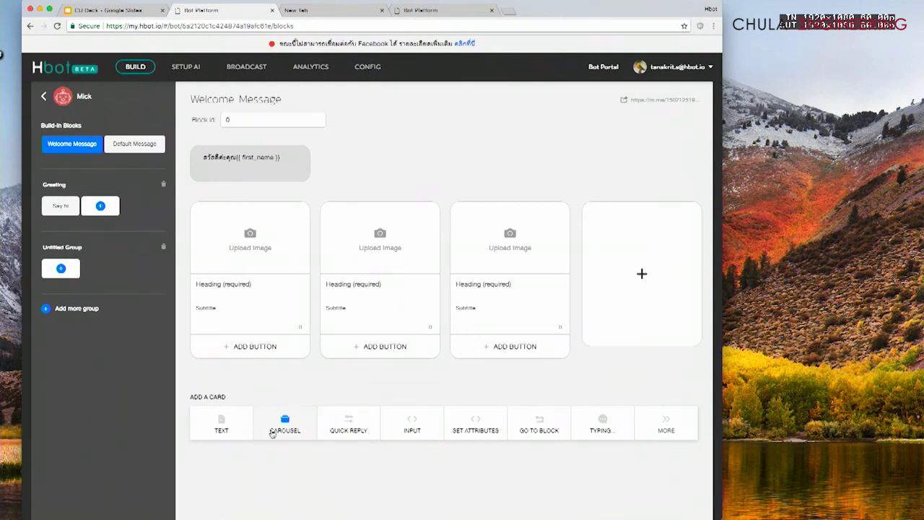
# Add an empty text card and a JSON API card below the carousel in the Welcome Message block
pyautogui.click(225, 425)
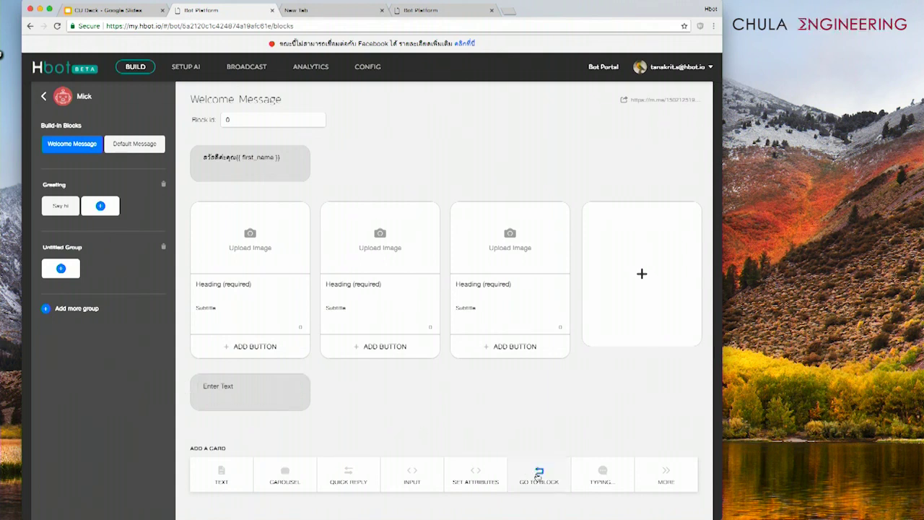
pyautogui.moveTo(643, 475)
pyautogui.scroll(-1, 592, 499)
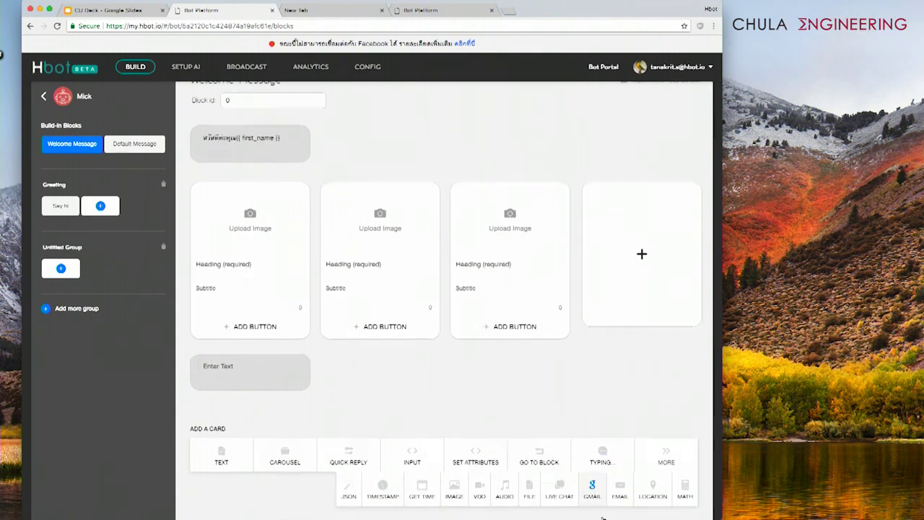
pyautogui.click(352, 491)
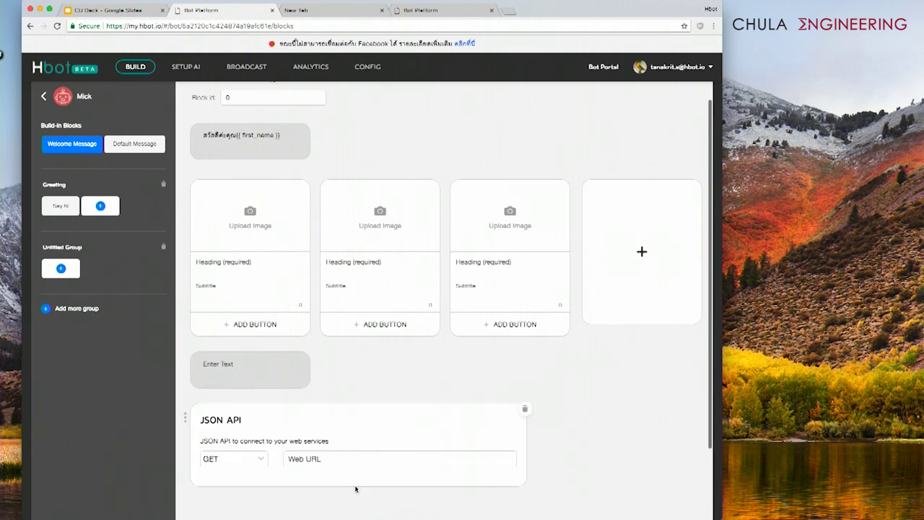
pyautogui.scroll(-2, 337, 461)
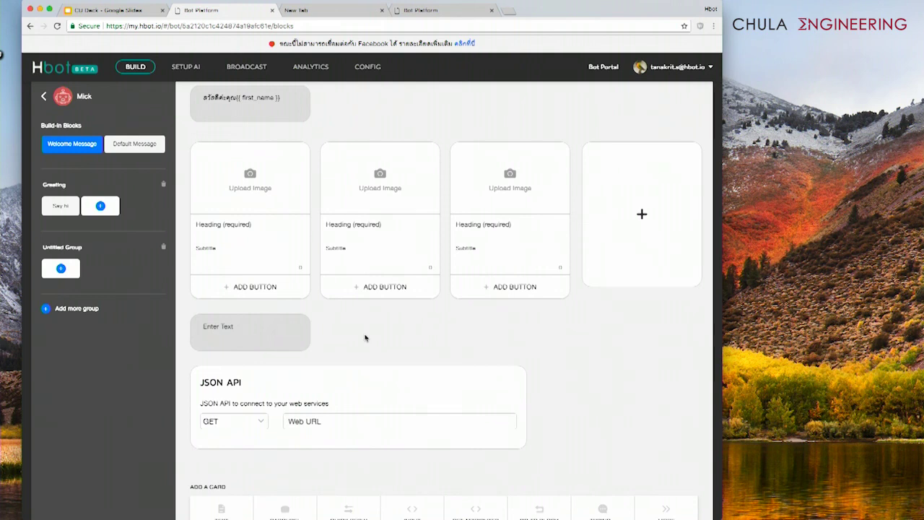
# Create a new block in the Greeting group and name it Send Order
pyautogui.click(101, 207)
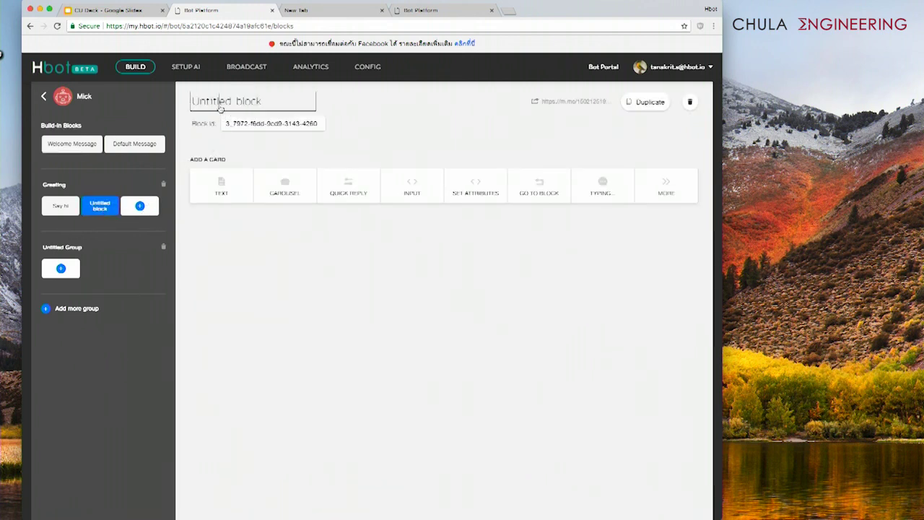
pyautogui.tripleClick(221, 107)
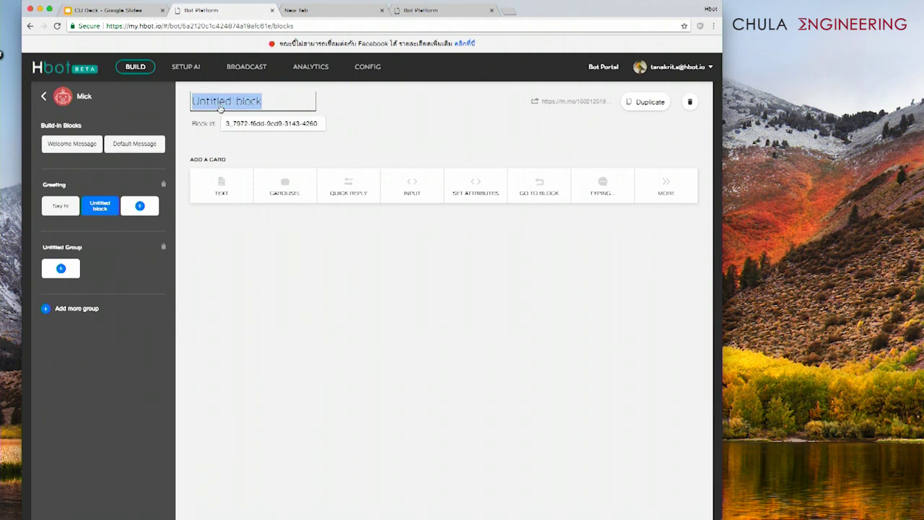
pyautogui.write('O')
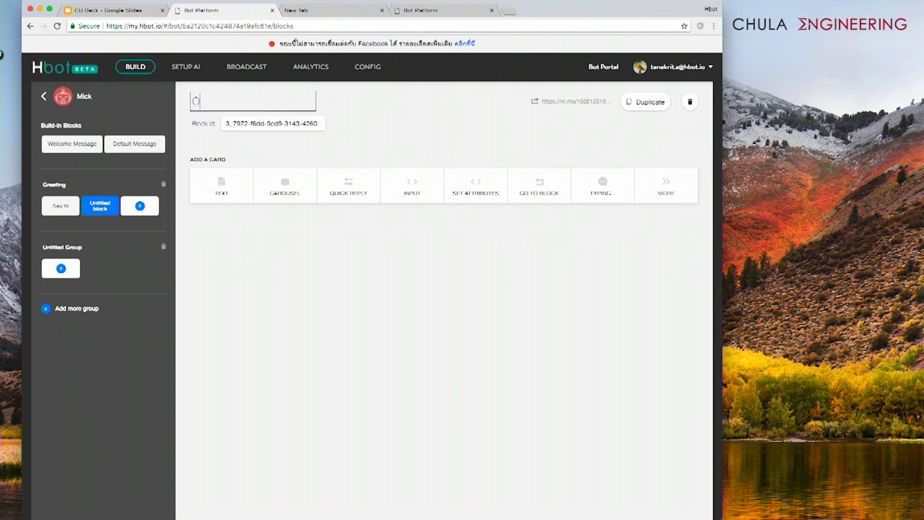
pyautogui.write('rder')
pyautogui.click(192, 101)
pyautogui.write('Send')
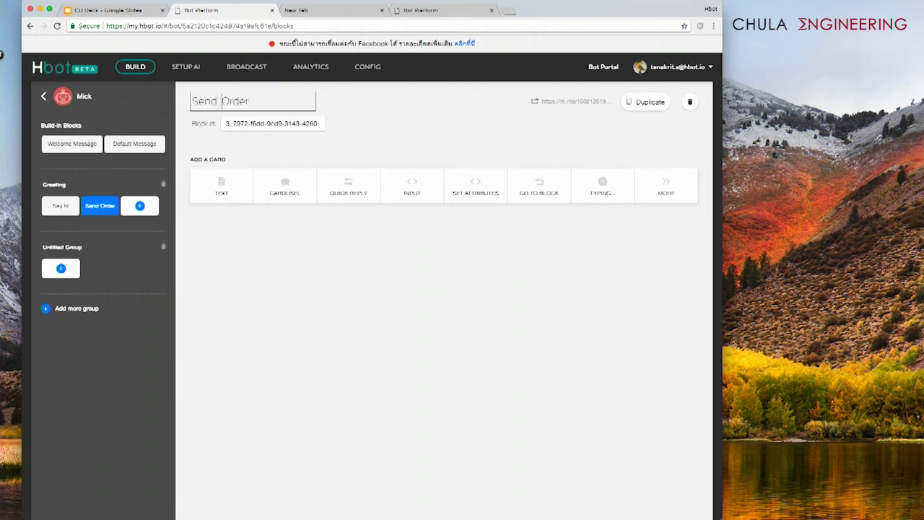
pyautogui.click(476, 247)
pyautogui.click(665, 186)
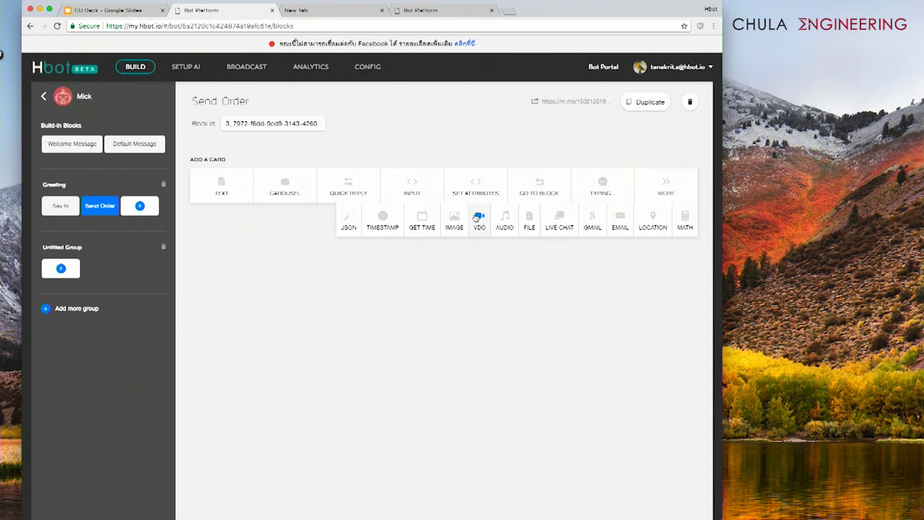
pyautogui.click(352, 224)
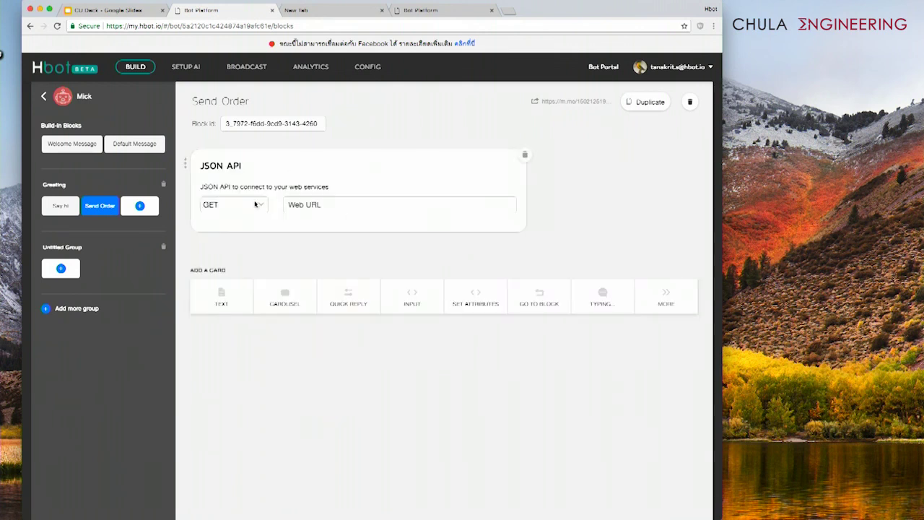
pyautogui.click(255, 204)
pyautogui.click(244, 216)
pyautogui.click(316, 207)
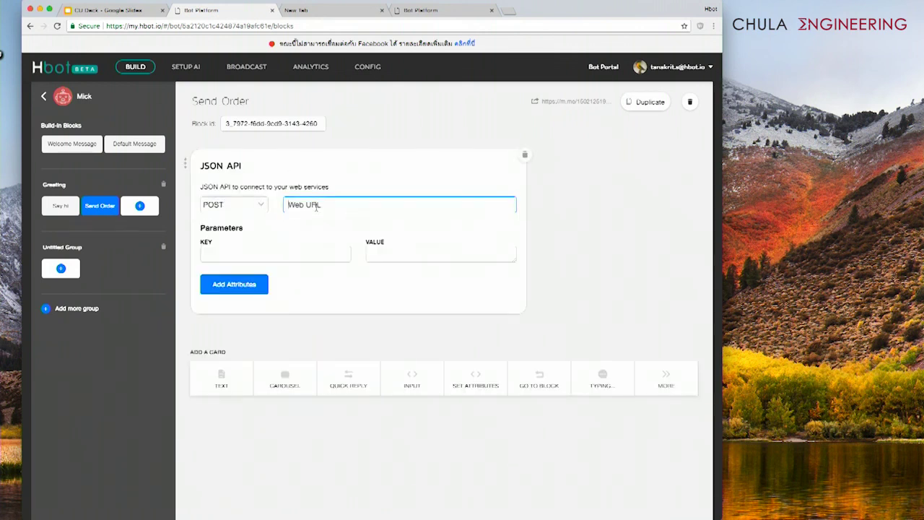
pyautogui.write('www.shoping.com')
pyautogui.write('/order')
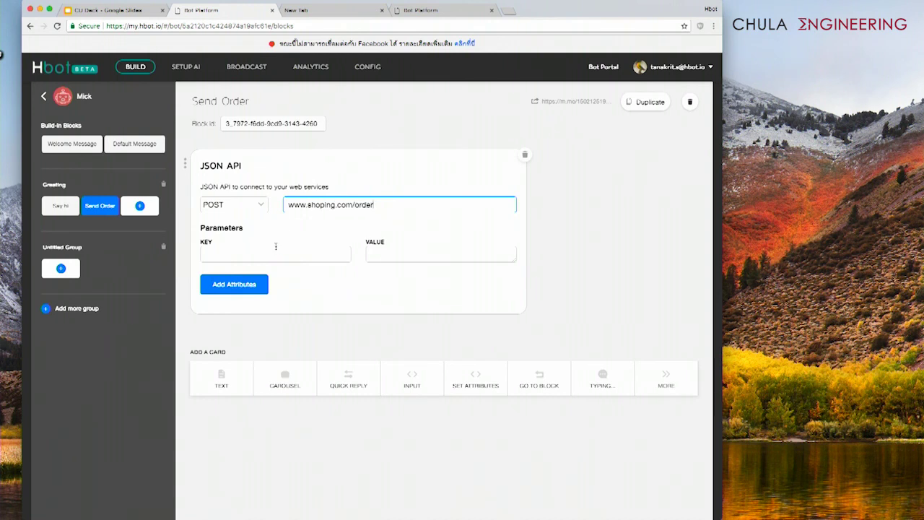
# Give the JSON API card a parameter with key item_number and value 1234567
pyautogui.click(260, 254)
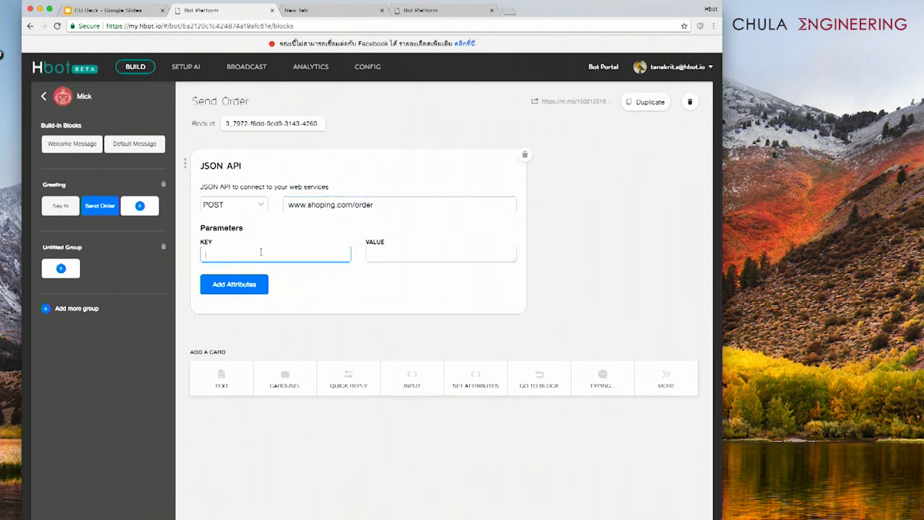
pyautogui.write('item_number')
pyautogui.click(388, 252)
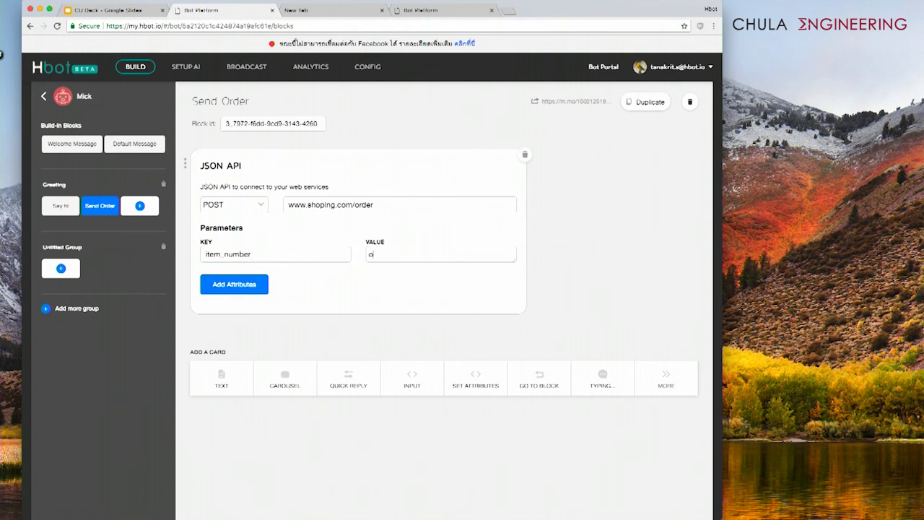
pyautogui.write('1234567')
# Return to the bot's AI setup and add another blank AI rule
pyautogui.click(185, 66)
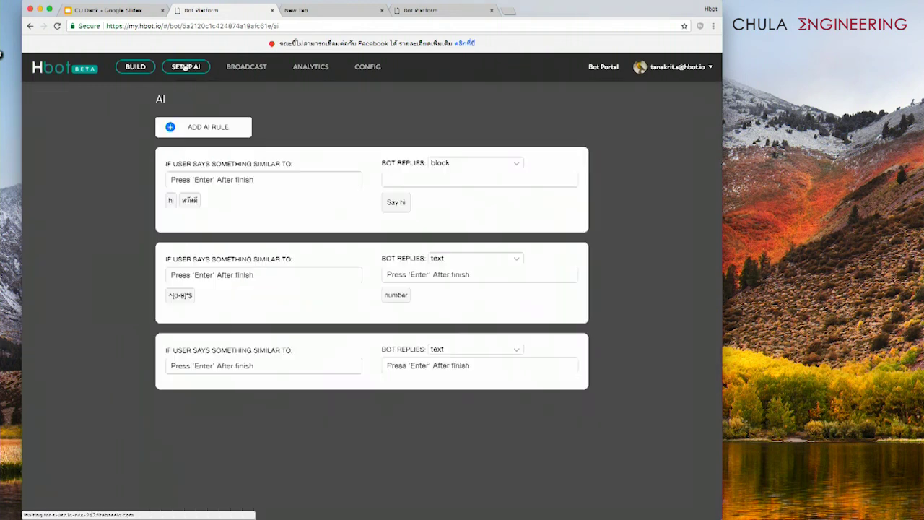
pyautogui.click(208, 130)
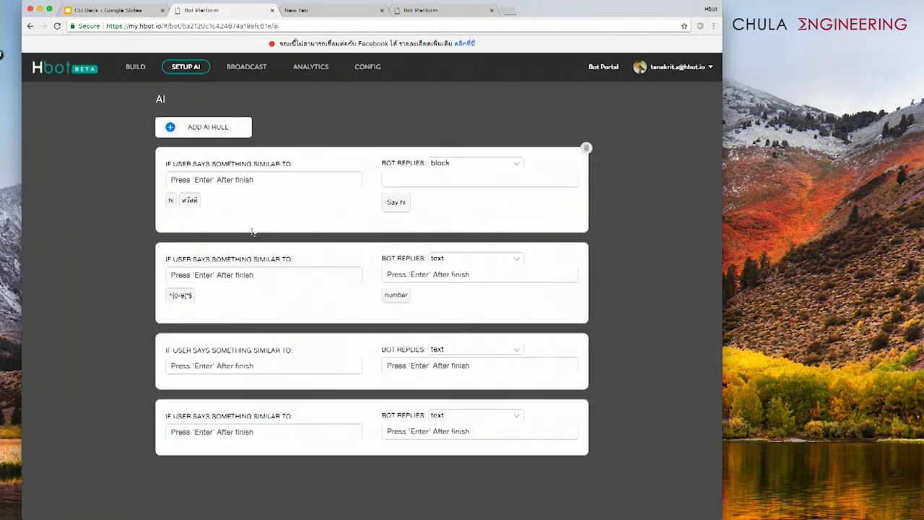
pyautogui.scroll(-1, 295, 367)
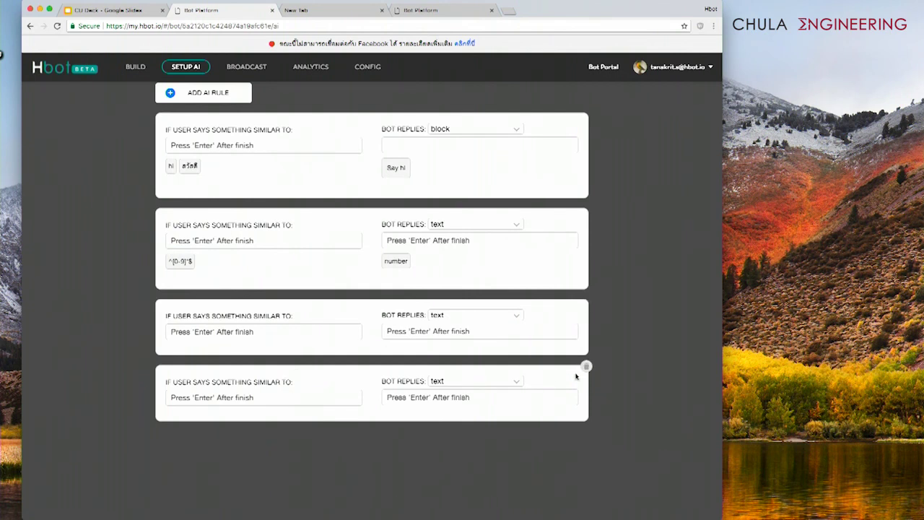
# Delete the extra blank AI rule and add the trigger phrase สั่งของ to the remaining blank rule
pyautogui.click(585, 367)
pyautogui.click(325, 368)
pyautogui.write('สว')
pyautogui.press('BackSpace')
pyautogui.press('BackSpace')
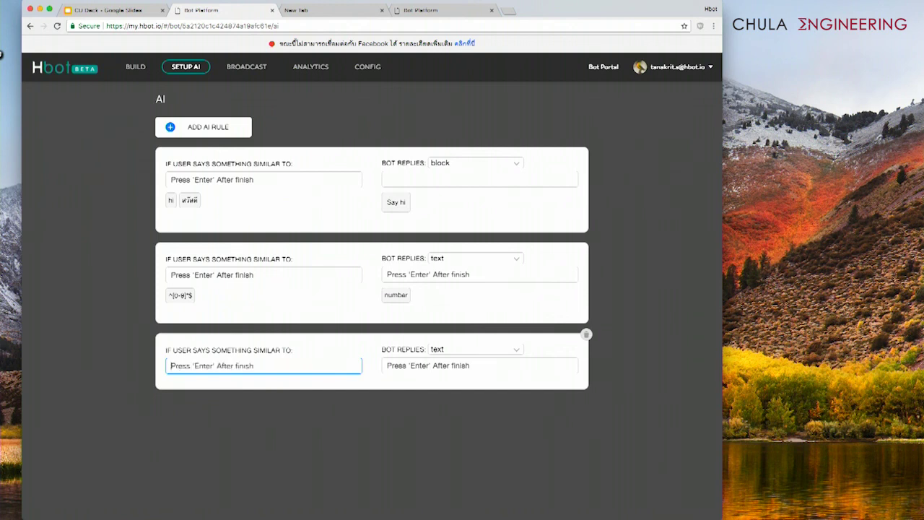
pyautogui.write('สั่งของ')
pyautogui.press('Return')
# Make the สั่งของ rule reply with a block and choose the Send Order block
pyautogui.click(448, 349)
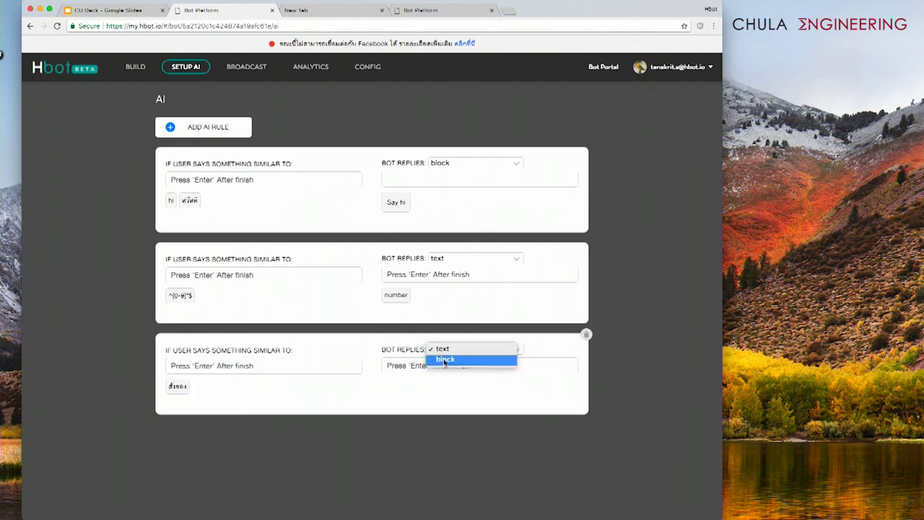
pyautogui.click(444, 360)
pyautogui.click(444, 363)
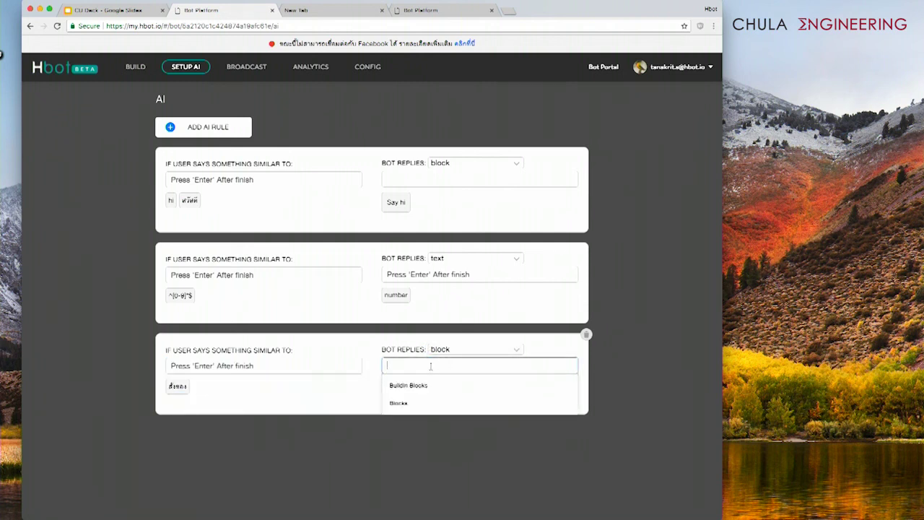
pyautogui.write('ord')
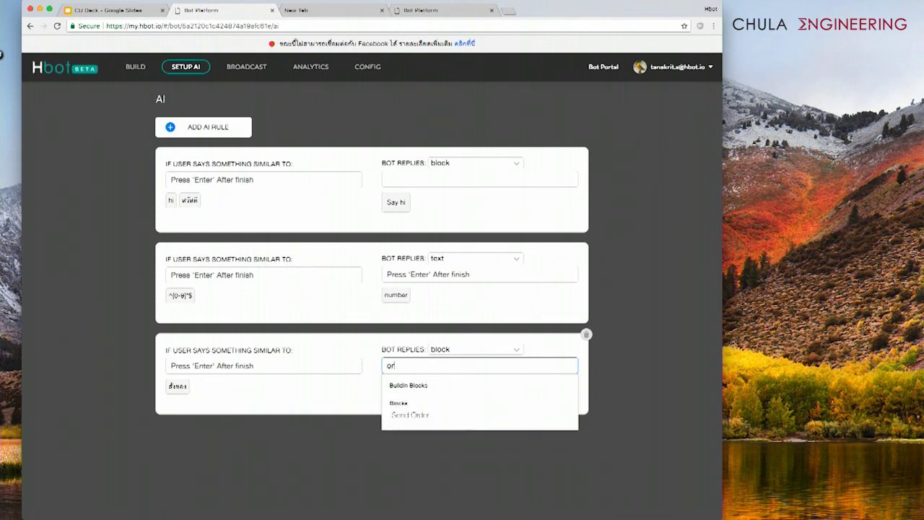
pyautogui.click(420, 417)
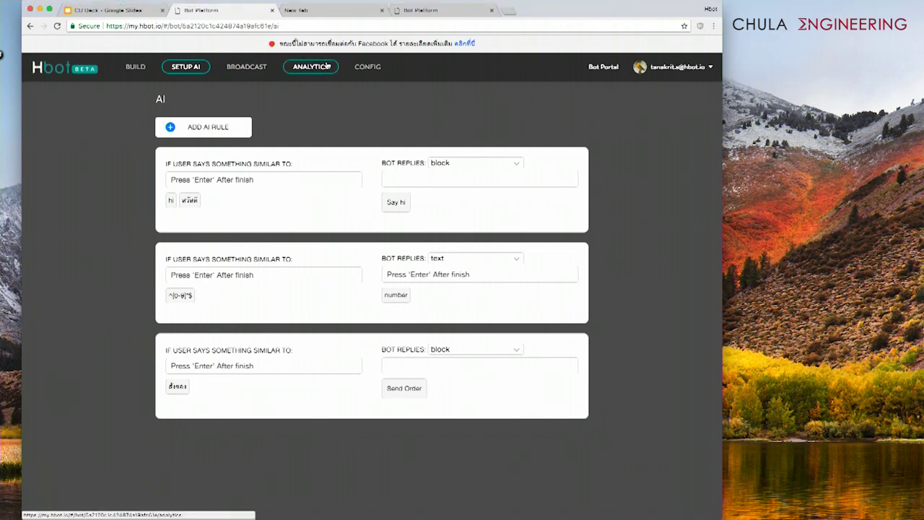
# Examine the bot's configuration page, including the Web Hook header and URL fields and the Live Chat section
pyautogui.click(365, 68)
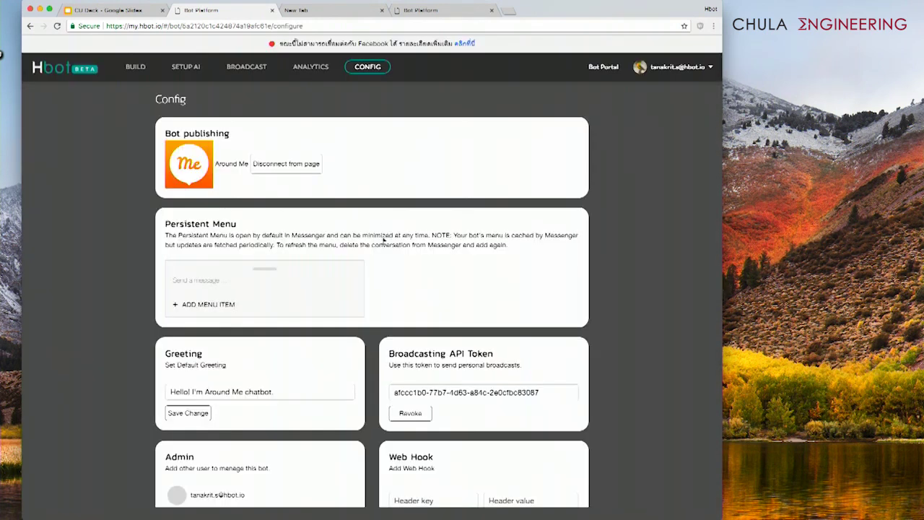
pyautogui.scroll(-3, 390, 354)
pyautogui.scroll(-1, 404, 356)
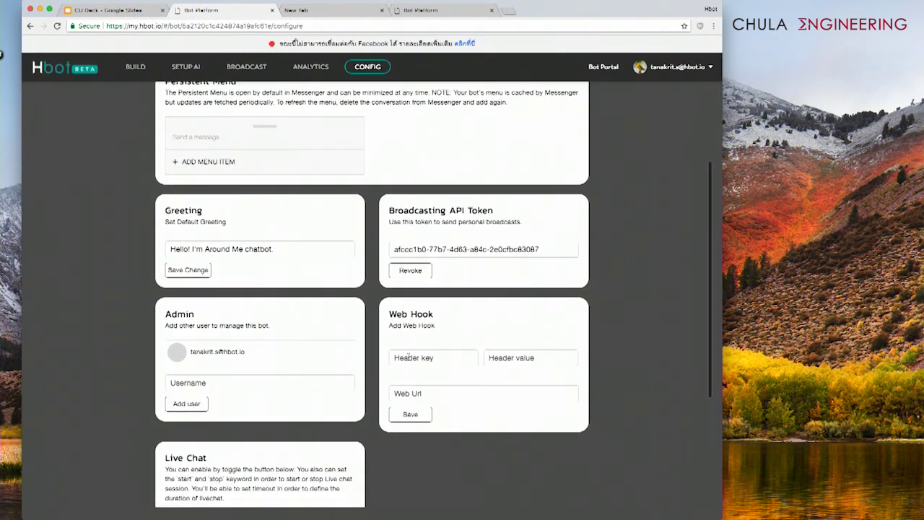
pyautogui.scroll(-1, 434, 360)
pyautogui.click(433, 365)
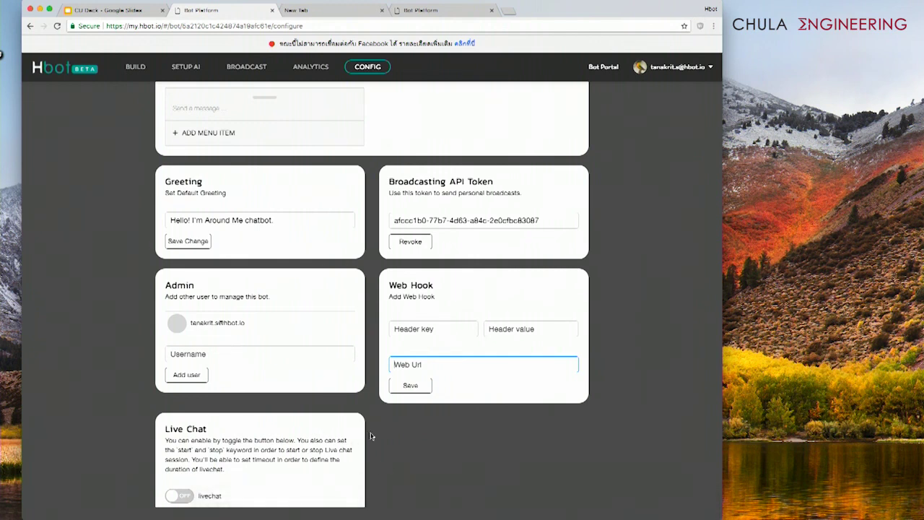
pyautogui.click(406, 427)
pyautogui.scroll(-1, 406, 427)
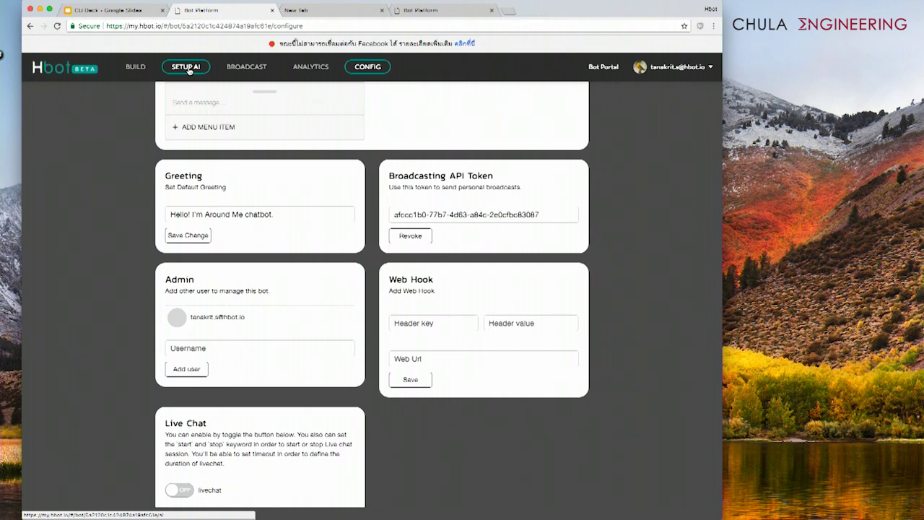
# Add an Input card and a Set Attributes card to the Welcome Message block
pyautogui.click(136, 67)
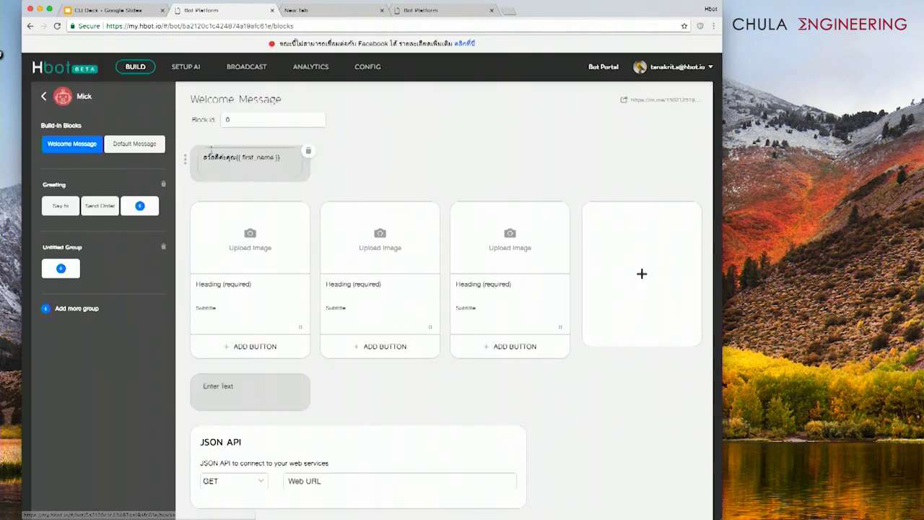
pyautogui.scroll(-2, 292, 413)
pyautogui.scroll(-2, 293, 413)
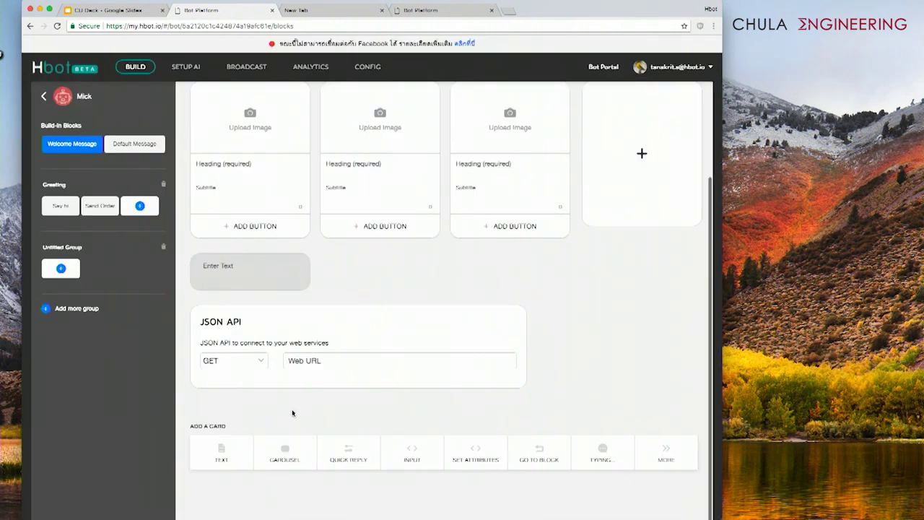
pyautogui.click(424, 459)
pyautogui.scroll(-3, 404, 396)
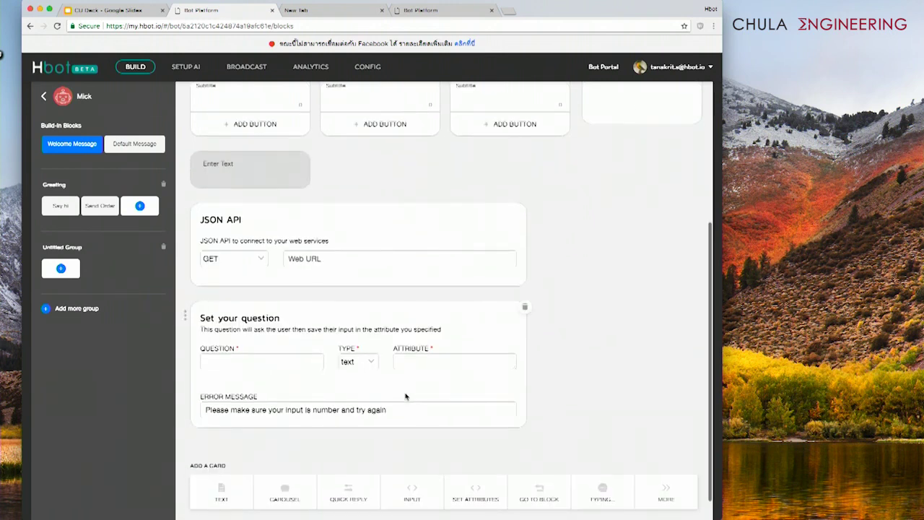
pyautogui.scroll(-1, 320, 395)
pyautogui.click(474, 459)
pyautogui.scroll(-2, 423, 400)
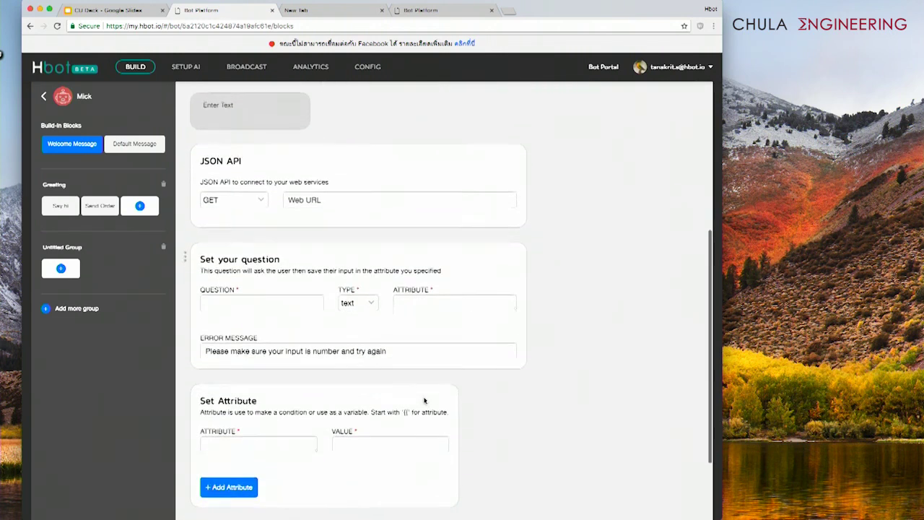
pyautogui.rightClick(424, 400)
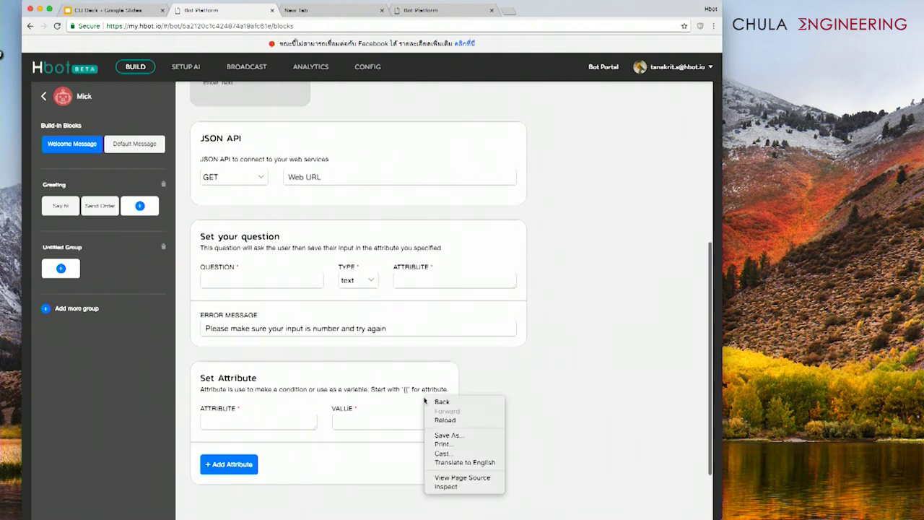
pyautogui.click(261, 278)
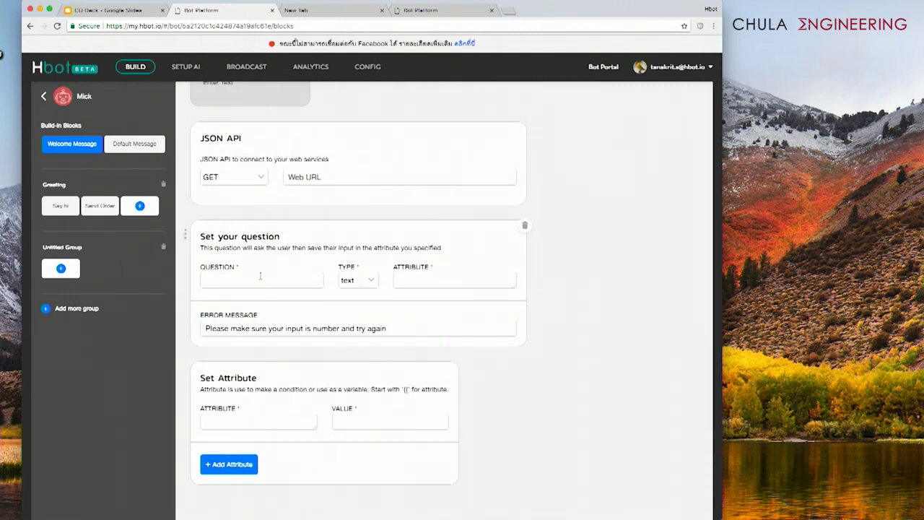
# Set the Input card's question to "How old are you?" and store the answer in the {{age}} attribute
pyautogui.click(367, 281)
pyautogui.click(366, 282)
pyautogui.click(309, 279)
pyautogui.click(394, 283)
pyautogui.write('age')
pyautogui.click(285, 280)
pyautogui.write('How old are ')
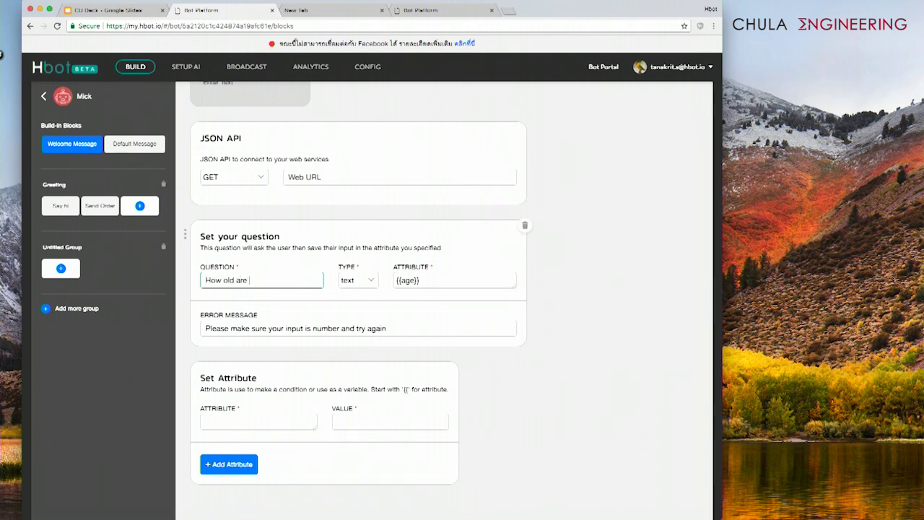
pyautogui.write('you?')
pyautogui.scroll(-1, 339, 365)
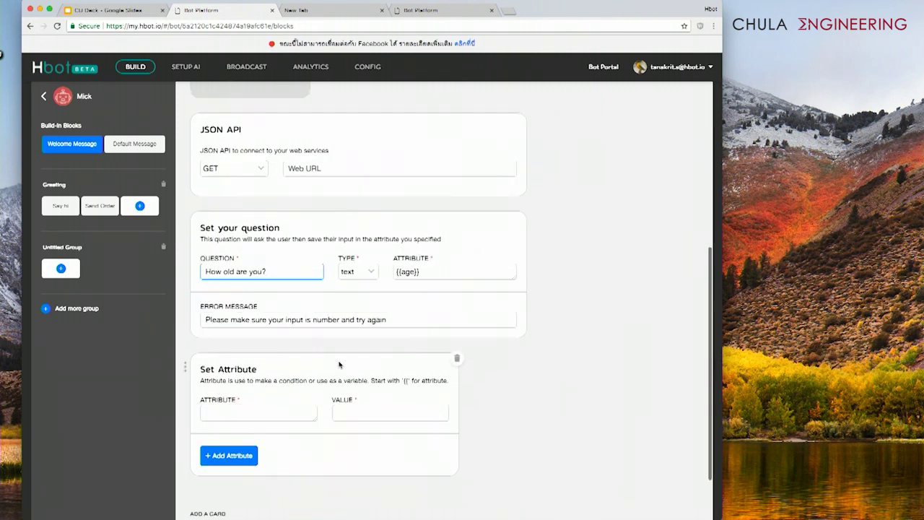
# Switch the Welcome Message's JSON API card to POST and add a parameter with key user_age and value {{age}}
pyautogui.scroll(2, 339, 364)
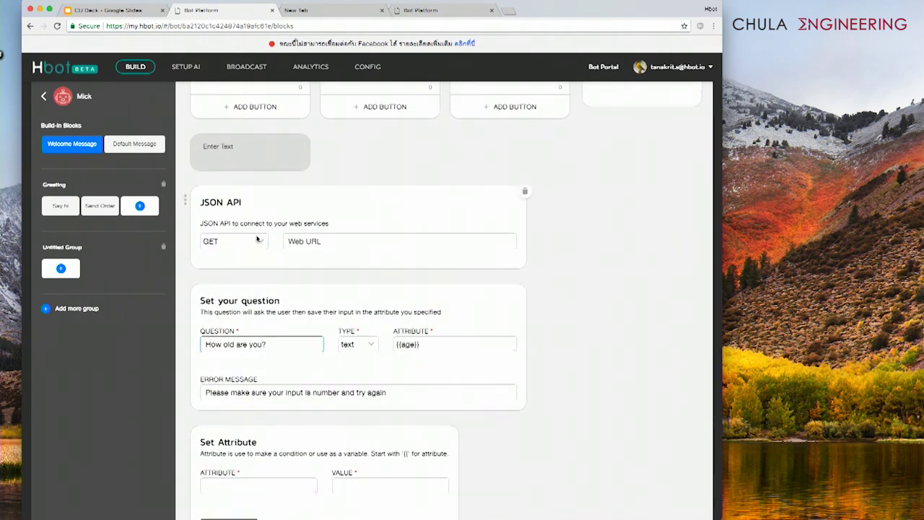
pyautogui.click(257, 238)
pyautogui.click(250, 250)
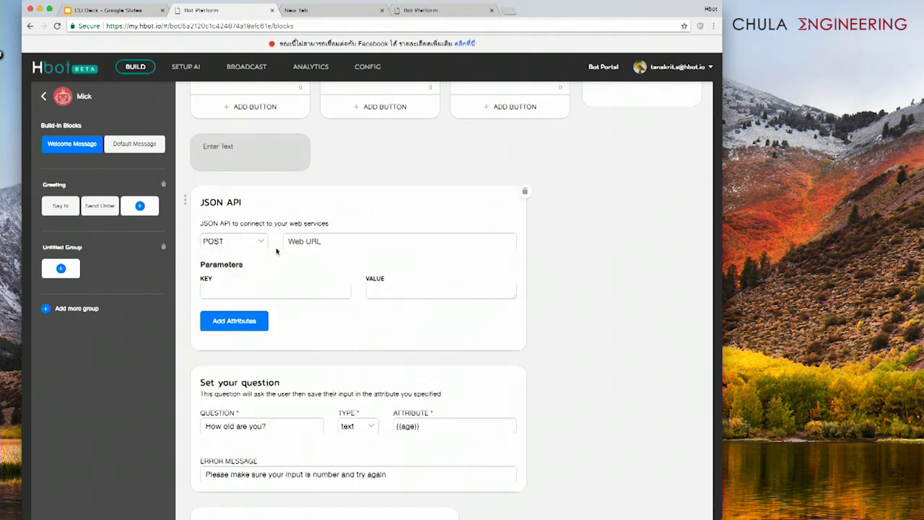
pyautogui.click(314, 244)
pyautogui.click(290, 287)
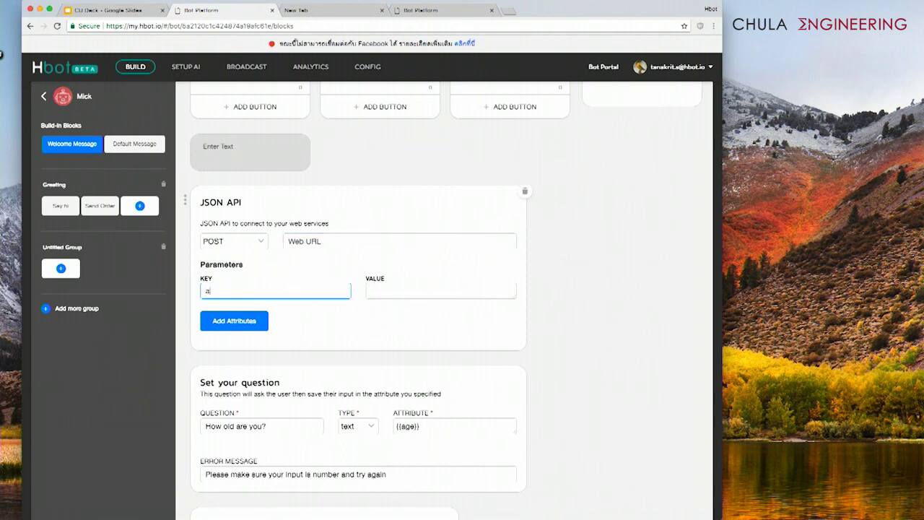
pyautogui.write('user_age')
pyautogui.click(397, 287)
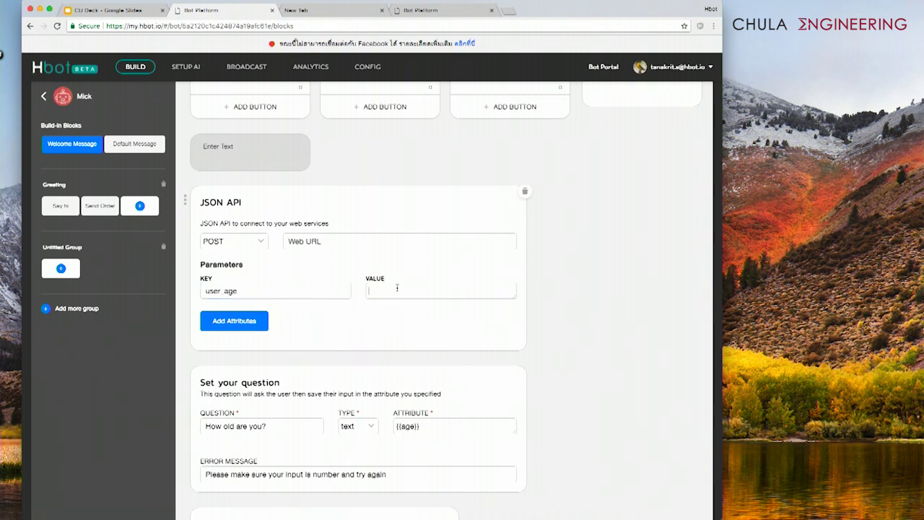
pyautogui.write('{{a}}')
pyautogui.write('ge')
# Fill in the Set Attribute card with attribute {{age}} and value 30
pyautogui.scroll(-3, 289, 413)
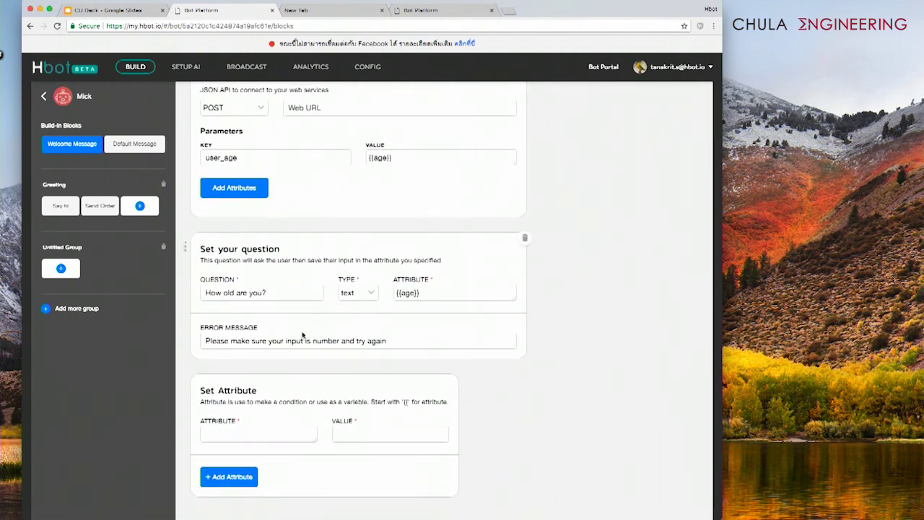
pyautogui.scroll(-2, 303, 336)
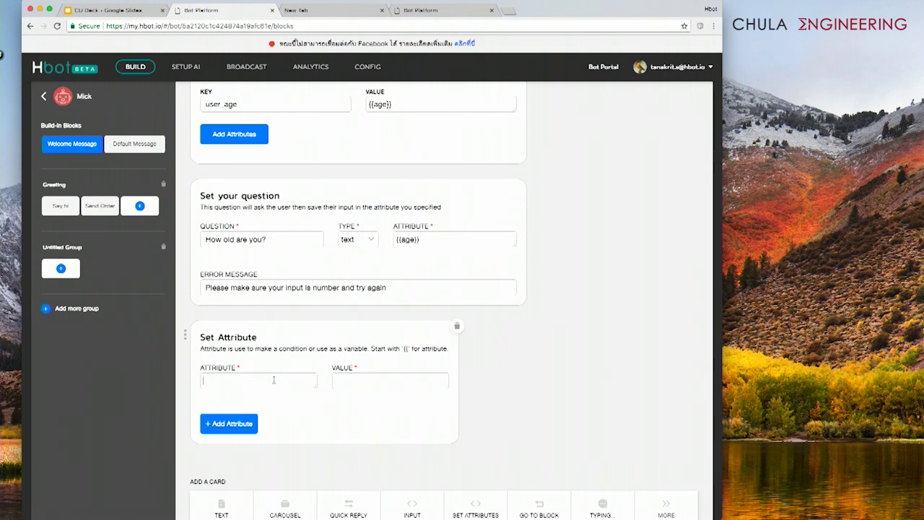
pyautogui.write('age')
pyautogui.click(370, 380)
pyautogui.click(369, 380)
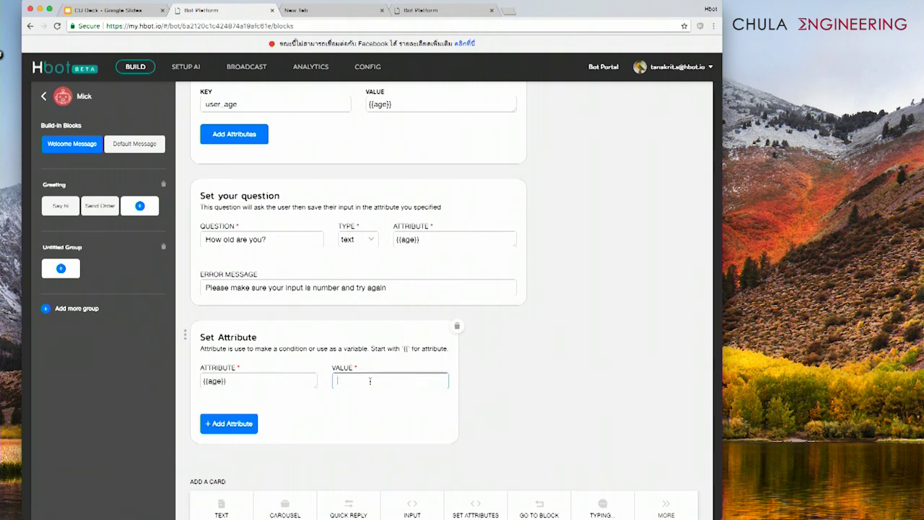
pyautogui.write('30')
pyautogui.click(415, 436)
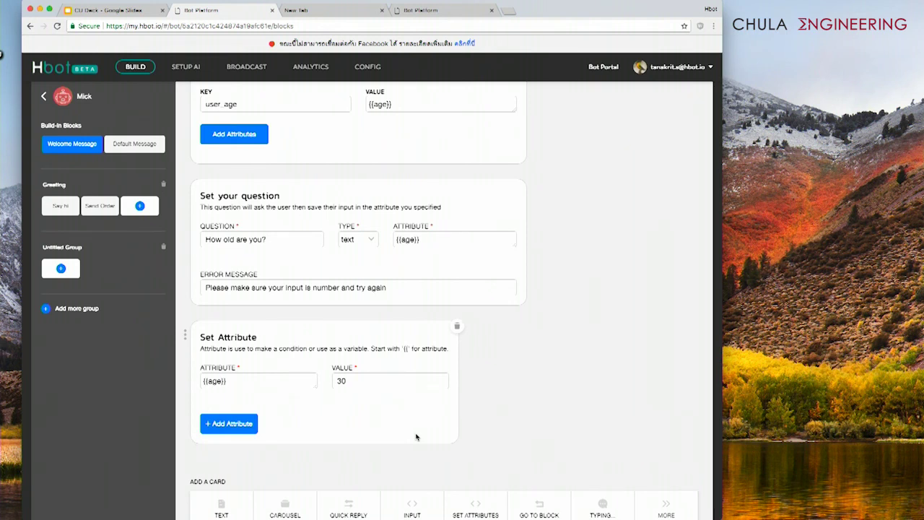
# Open the Users List in the bot's analytics and expand the listed user's profile attributes
pyautogui.scroll(1, 347, 289)
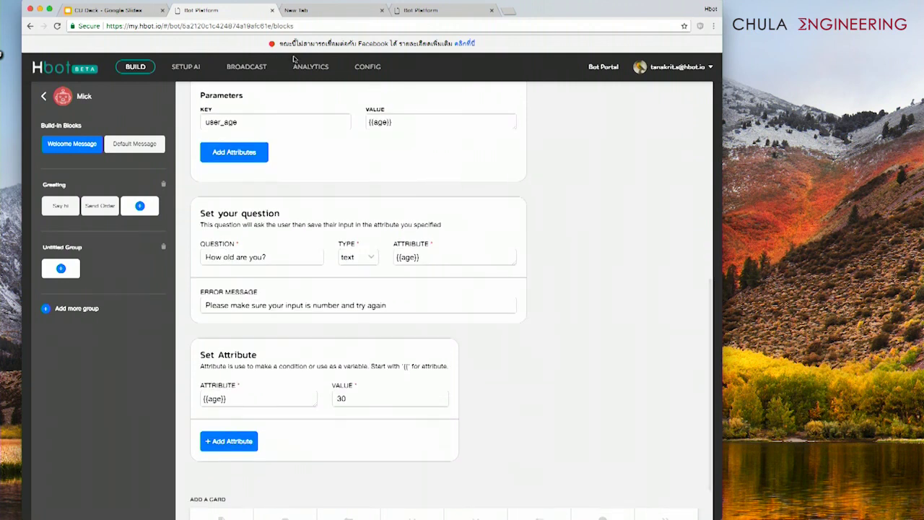
pyautogui.click(314, 66)
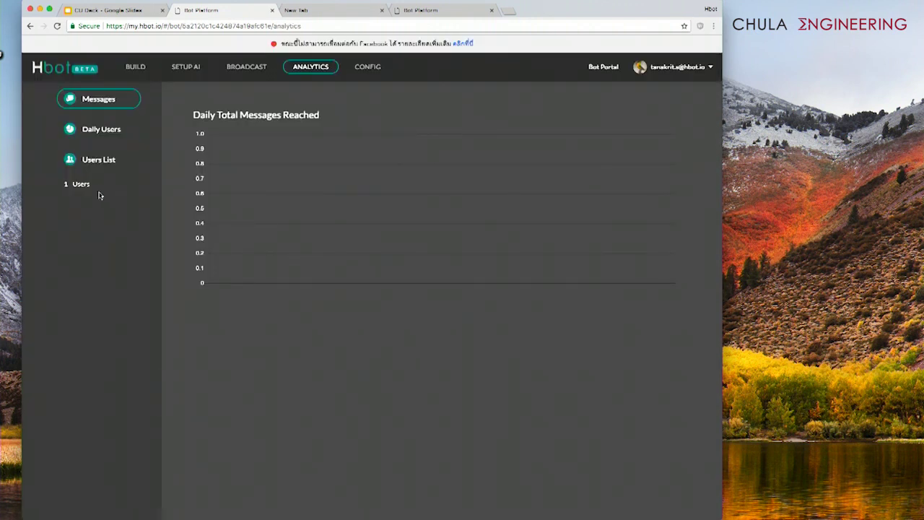
pyautogui.click(90, 160)
pyautogui.click(210, 233)
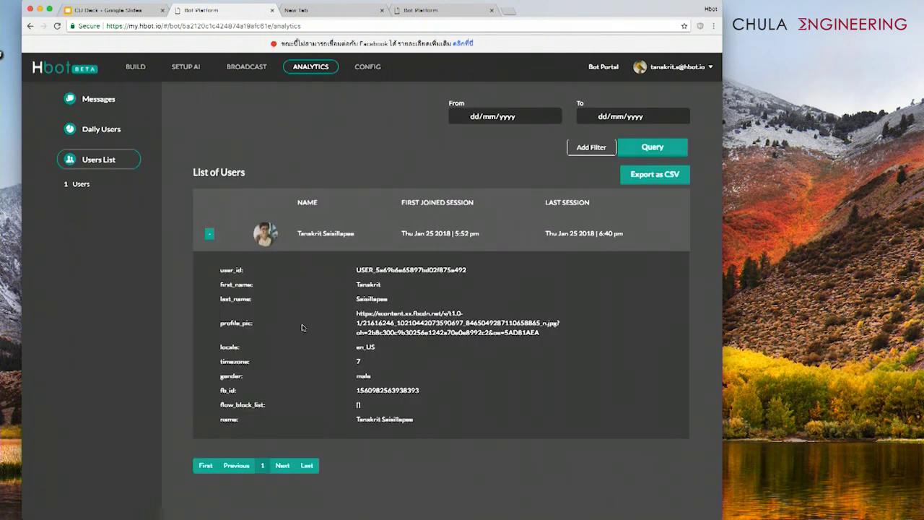
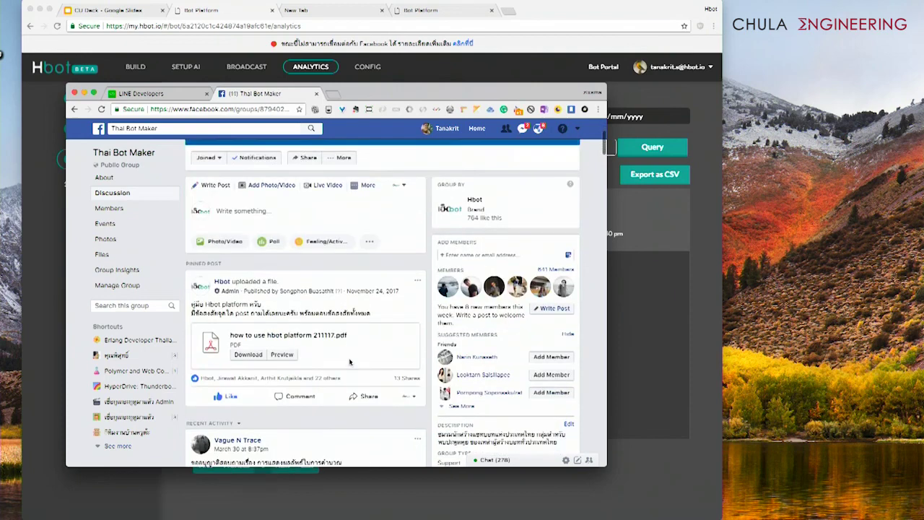
# Browse the posts and posting options in the Thai Bot Maker Facebook group, and return to Hbot's Config page
pyautogui.scroll(-10, 350, 361)
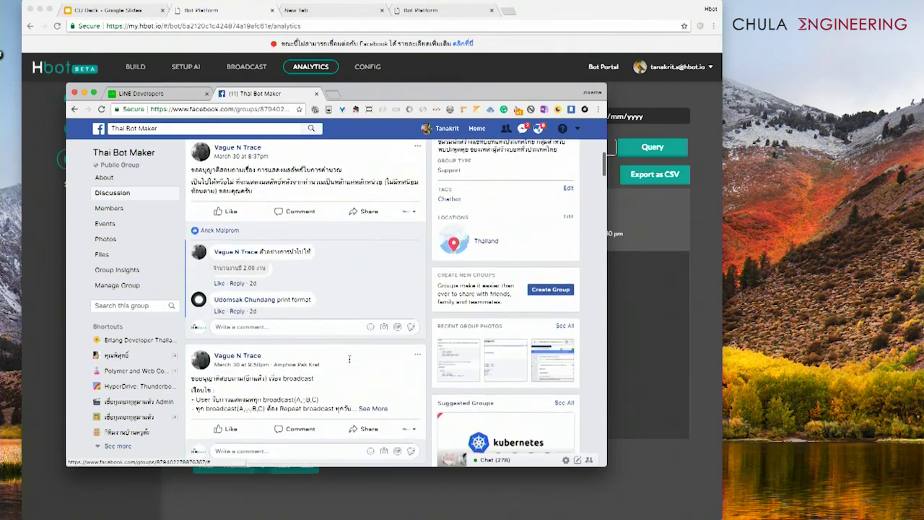
pyautogui.scroll(-10, 350, 362)
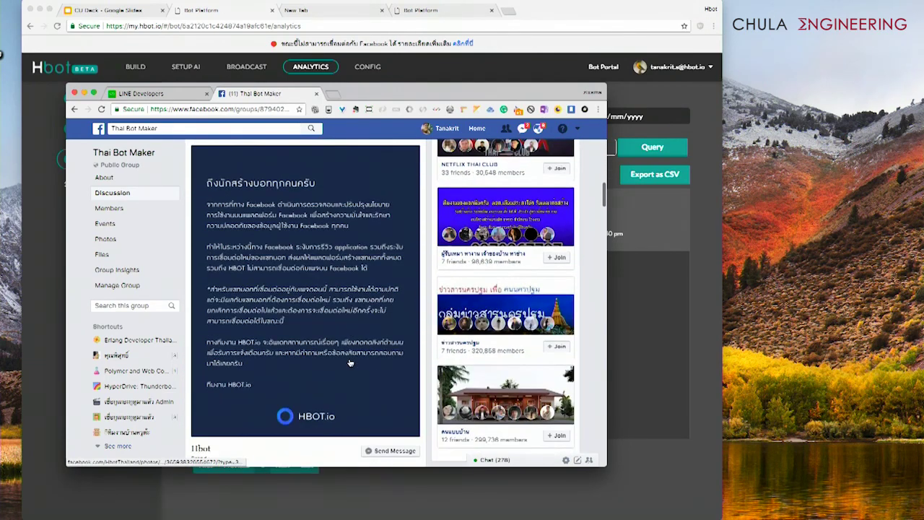
pyautogui.scroll(-5, 349, 362)
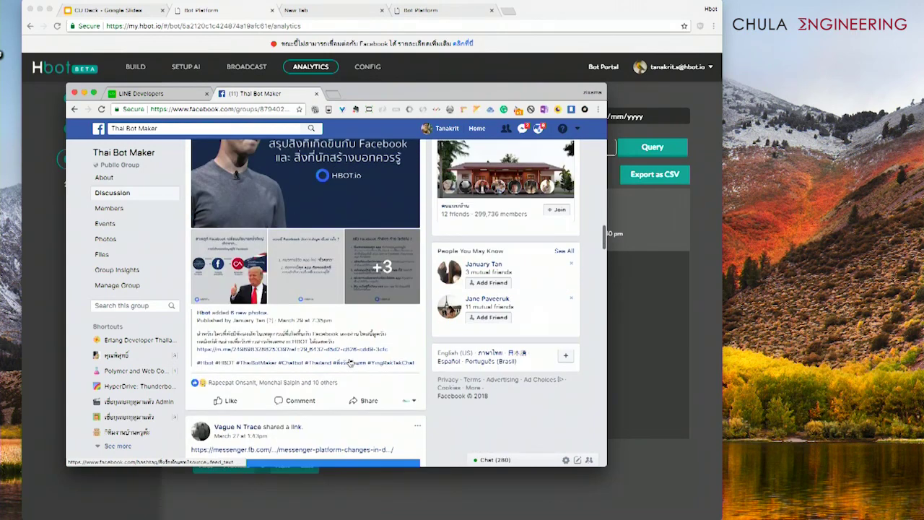
pyautogui.scroll(20, 350, 361)
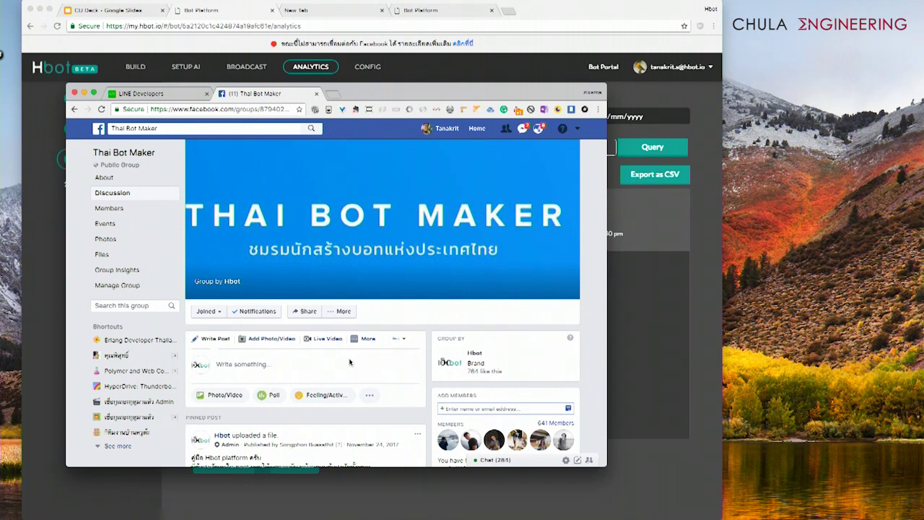
pyautogui.click(367, 339)
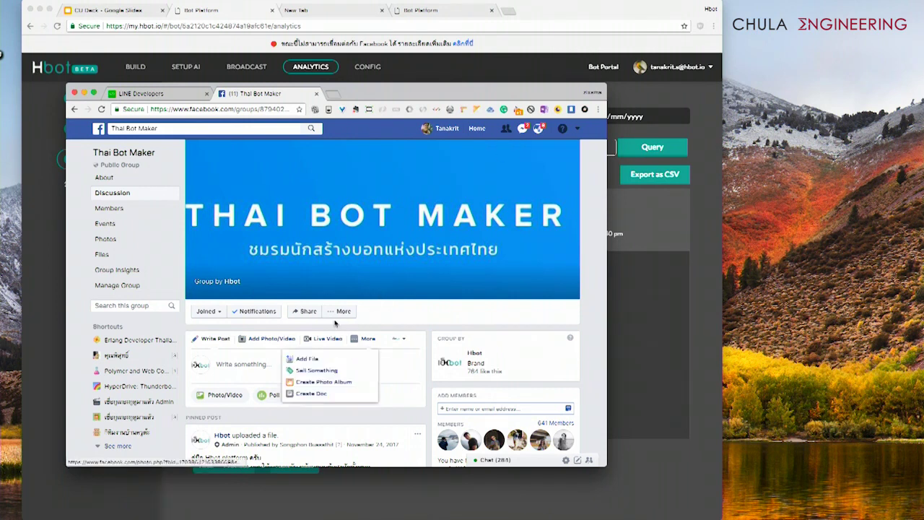
pyautogui.click(359, 72)
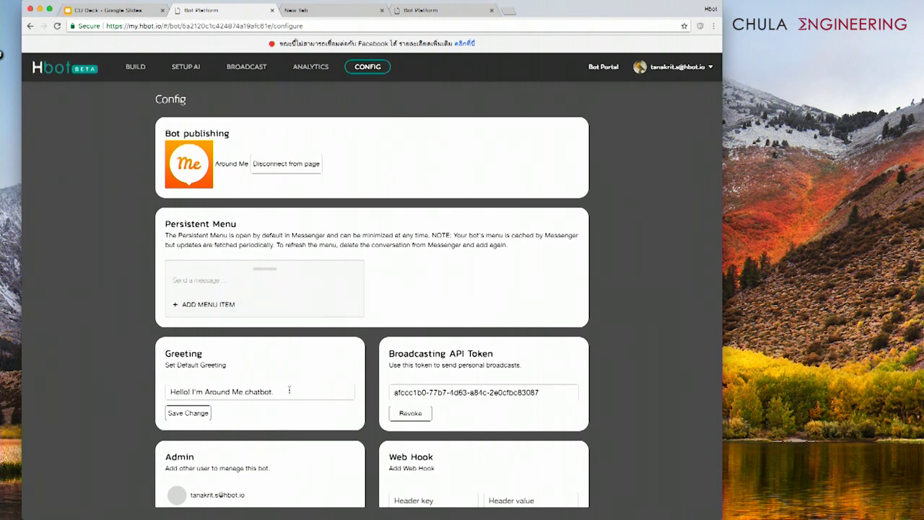
# Review the remaining Config settings, including Admin, Web Hook, Live Chat and bot export and import, and open the AI rules
pyautogui.scroll(-5, 289, 392)
pyautogui.scroll(-3, 289, 392)
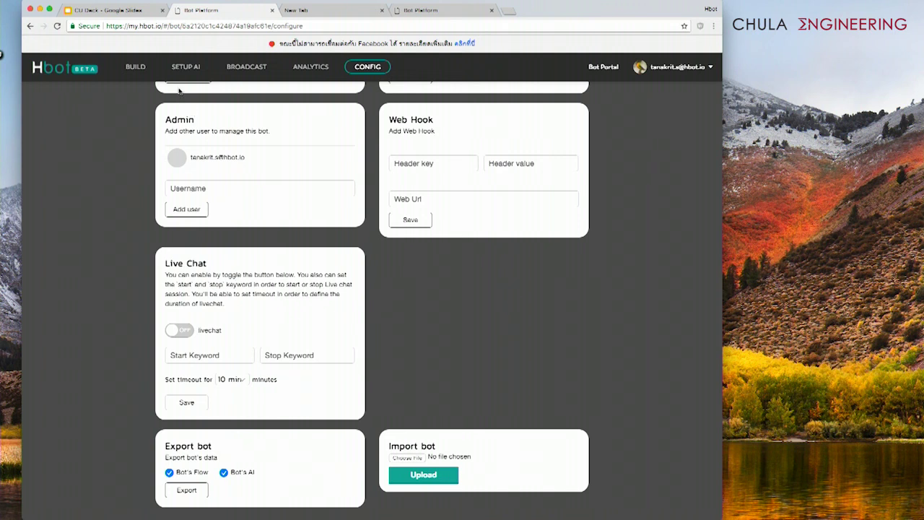
pyautogui.click(186, 67)
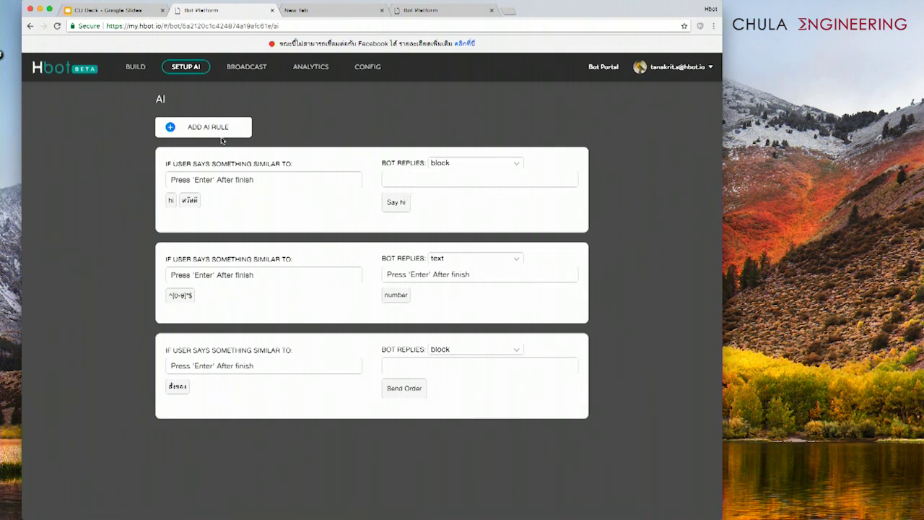
# Create a new block in the Greeting group and add a Go to block card and a Text card to it
pyautogui.click(139, 69)
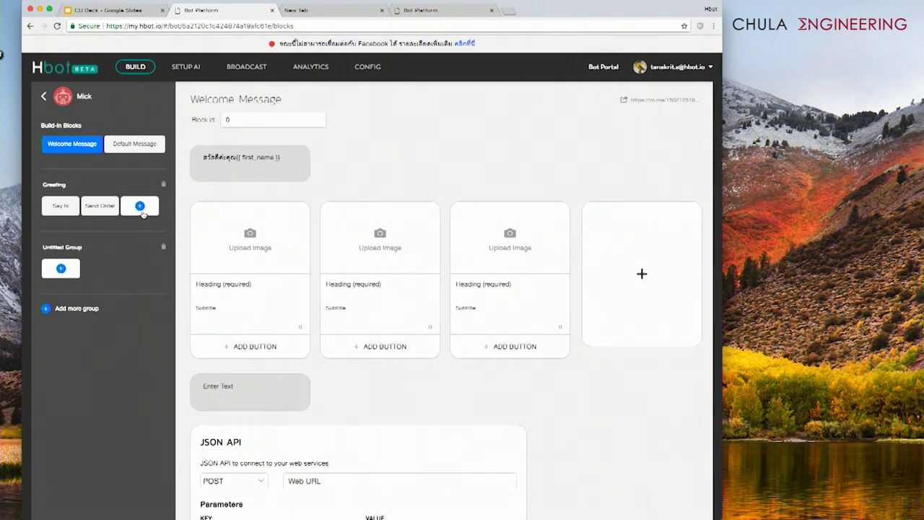
pyautogui.click(140, 207)
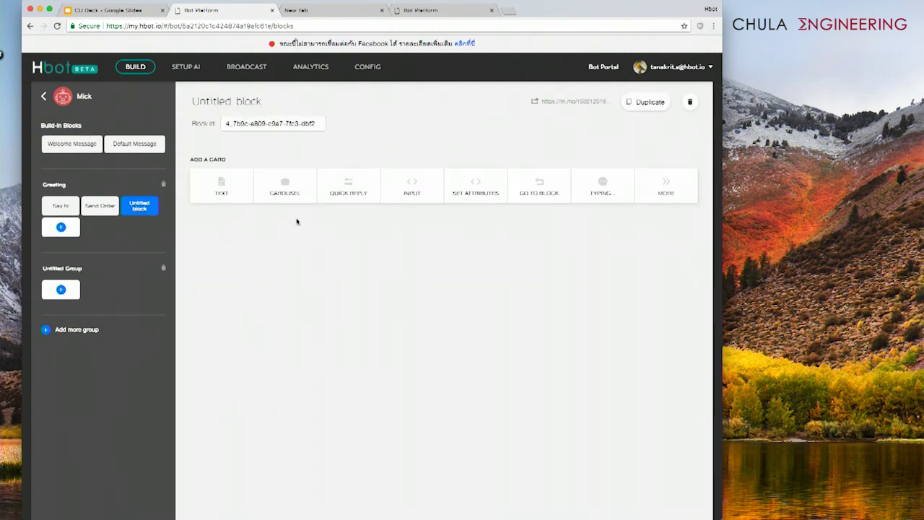
pyautogui.click(651, 189)
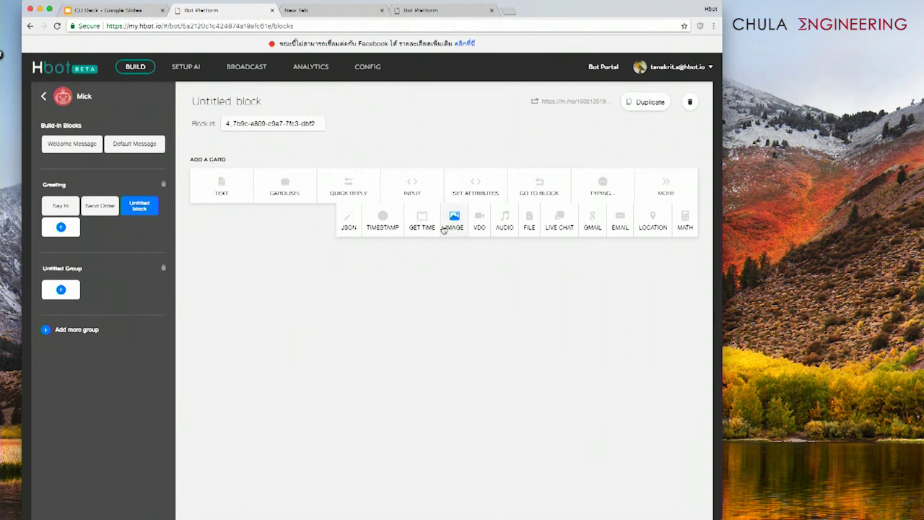
pyautogui.click(533, 188)
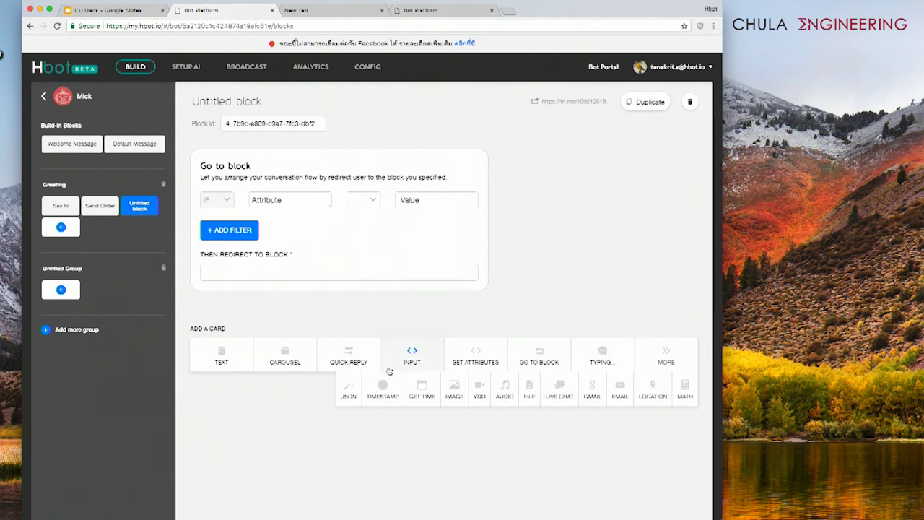
pyautogui.click(222, 358)
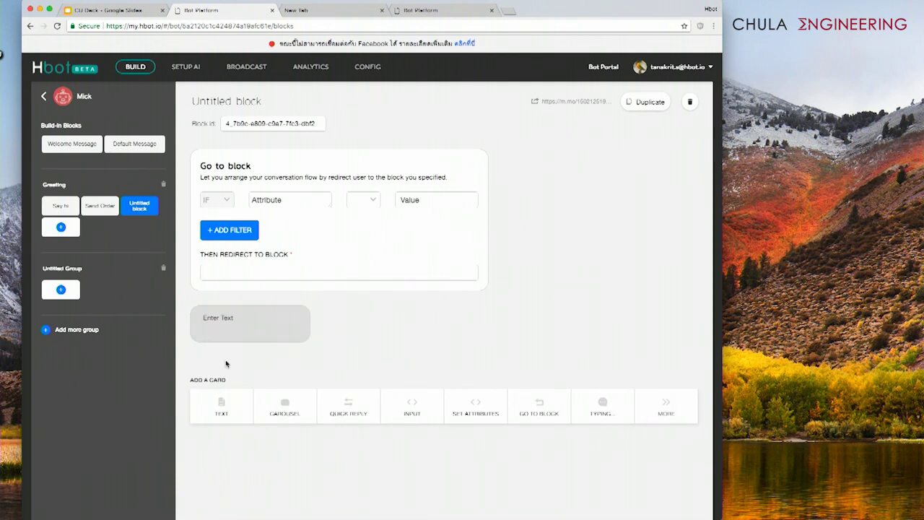
# Check the reply type choices of the ^[0-9]*$ rule in the AI setup
pyautogui.click(186, 66)
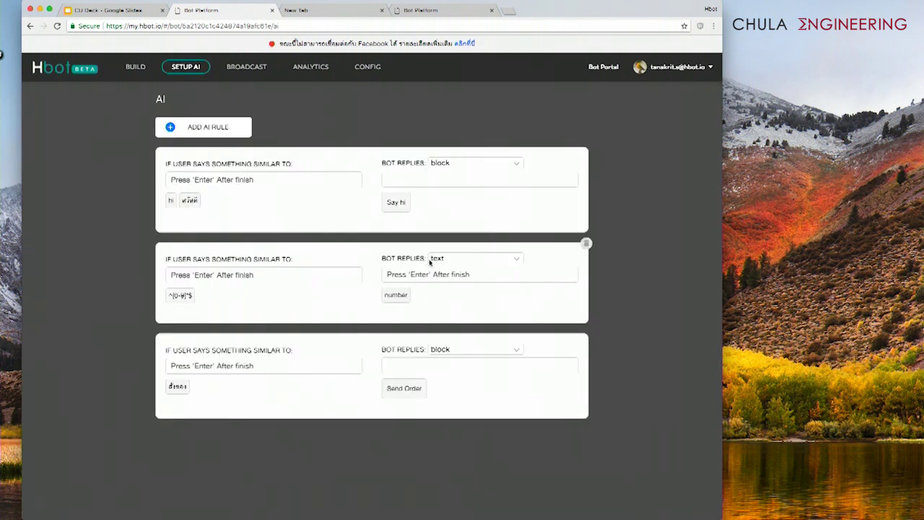
pyautogui.click(443, 258)
pyautogui.click(443, 258)
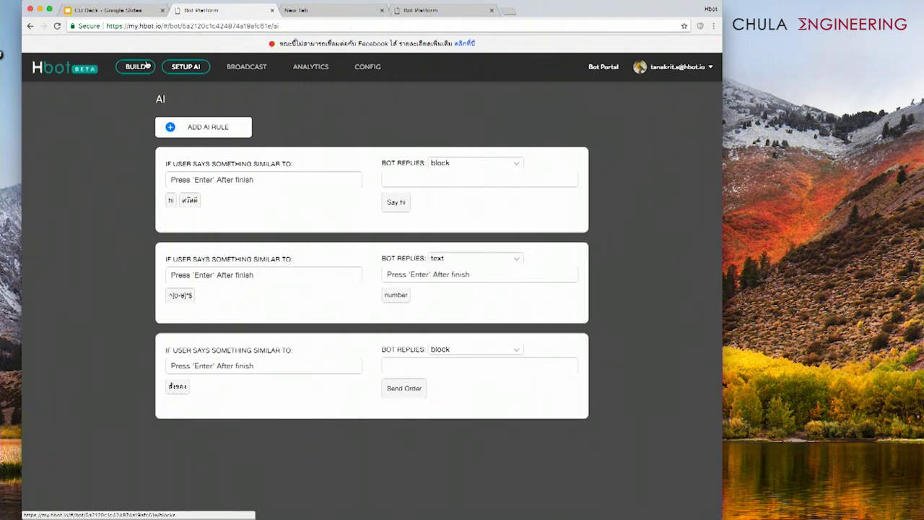
# Try a second filter condition in the untitled block's Go to block card, remove it, and show the additional card types
pyautogui.click(135, 67)
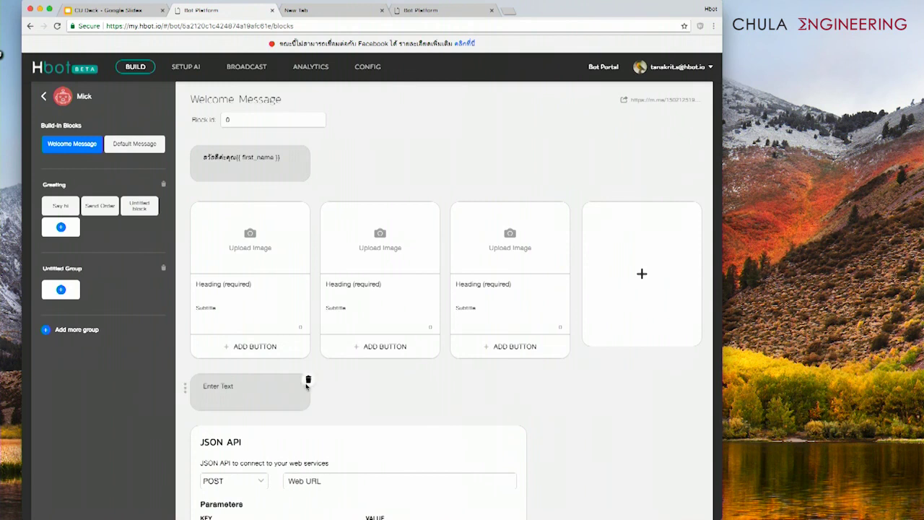
pyautogui.scroll(-1, 312, 397)
pyautogui.click(137, 208)
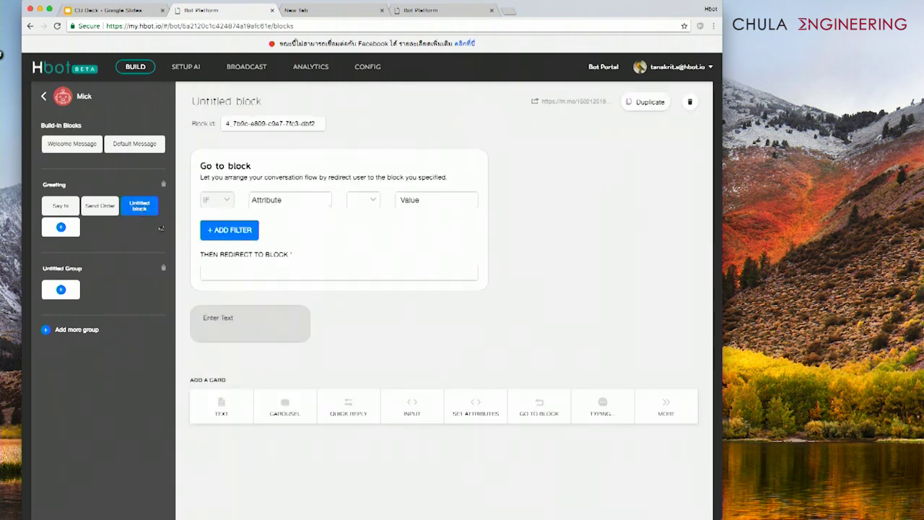
pyautogui.click(229, 233)
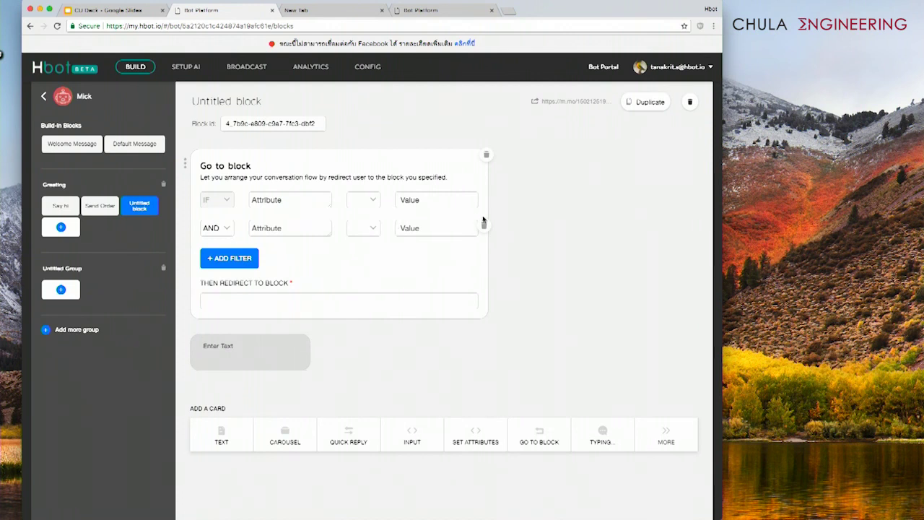
pyautogui.click(485, 226)
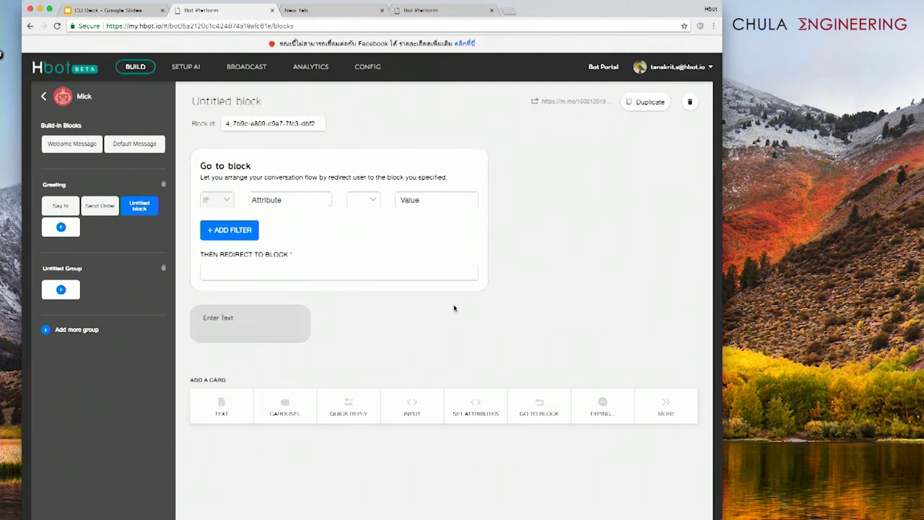
pyautogui.click(668, 416)
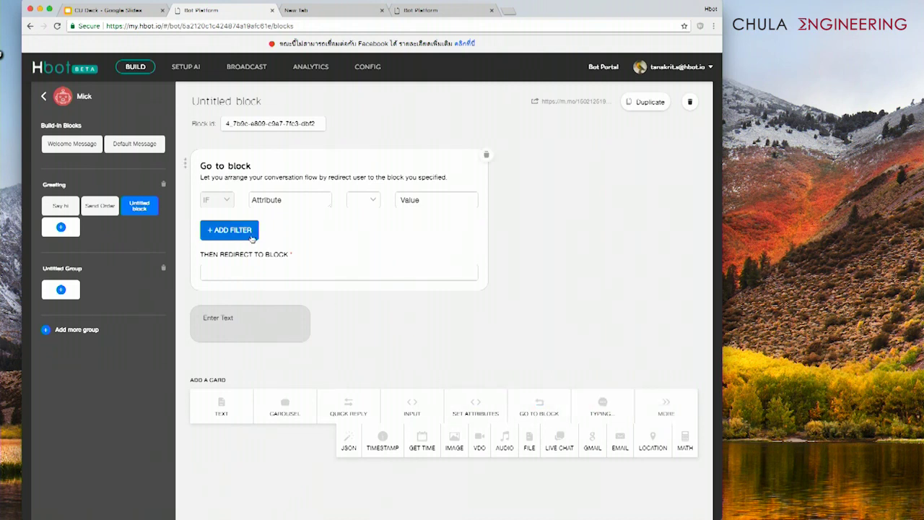
# Return to the AI rules and inspect the text reply field and reply type of the number rule
pyautogui.click(189, 68)
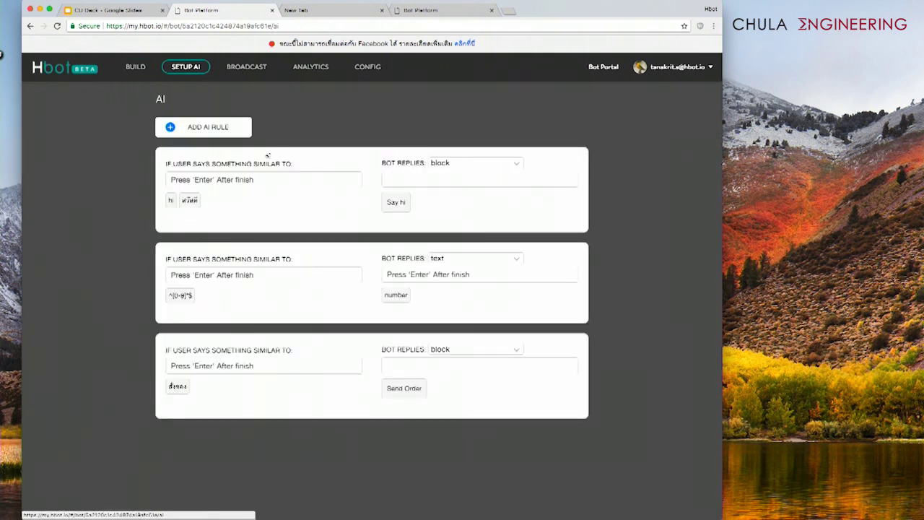
pyautogui.click(413, 273)
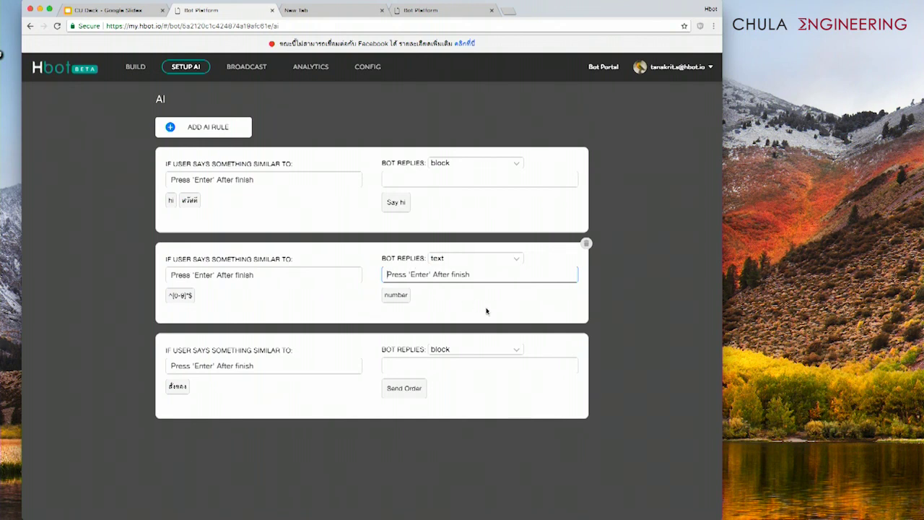
pyautogui.click(457, 257)
pyautogui.click(450, 245)
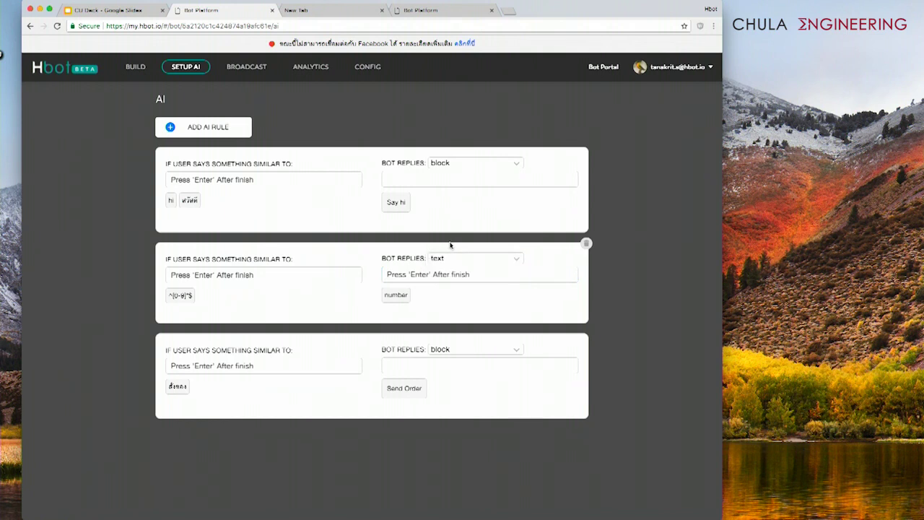